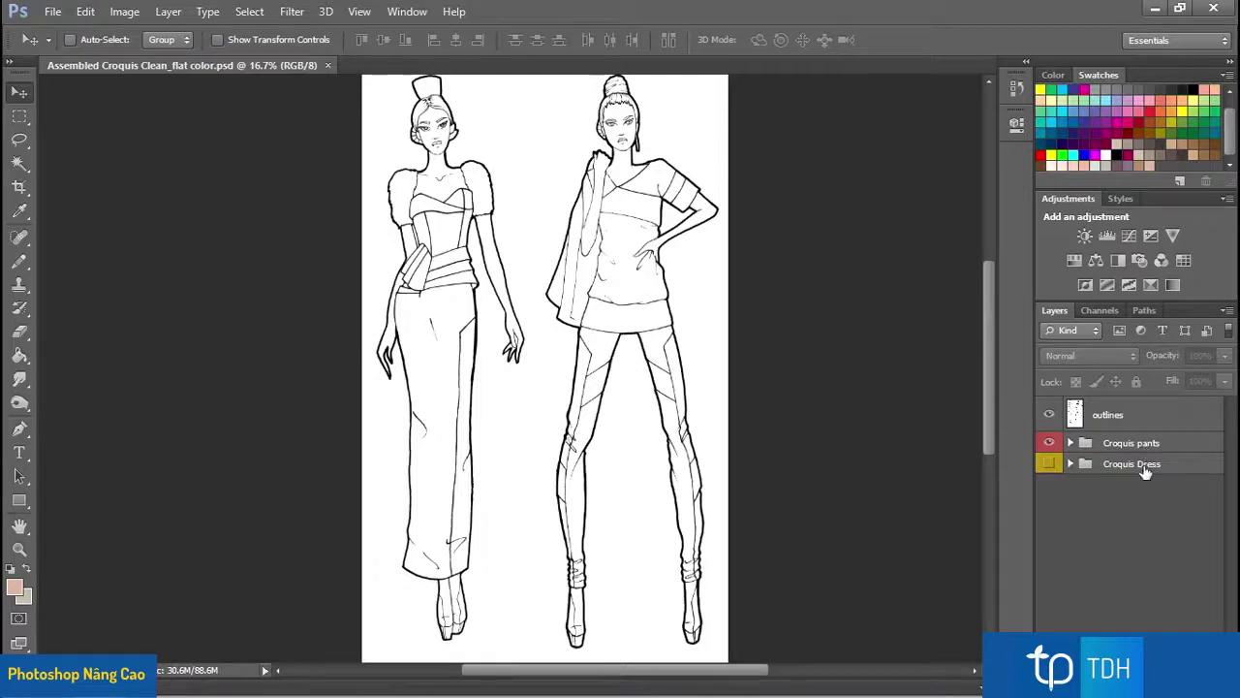
Step: Show the Croquis Dress group and expand the Croquis pants group to reach its layers
click(1050, 464)
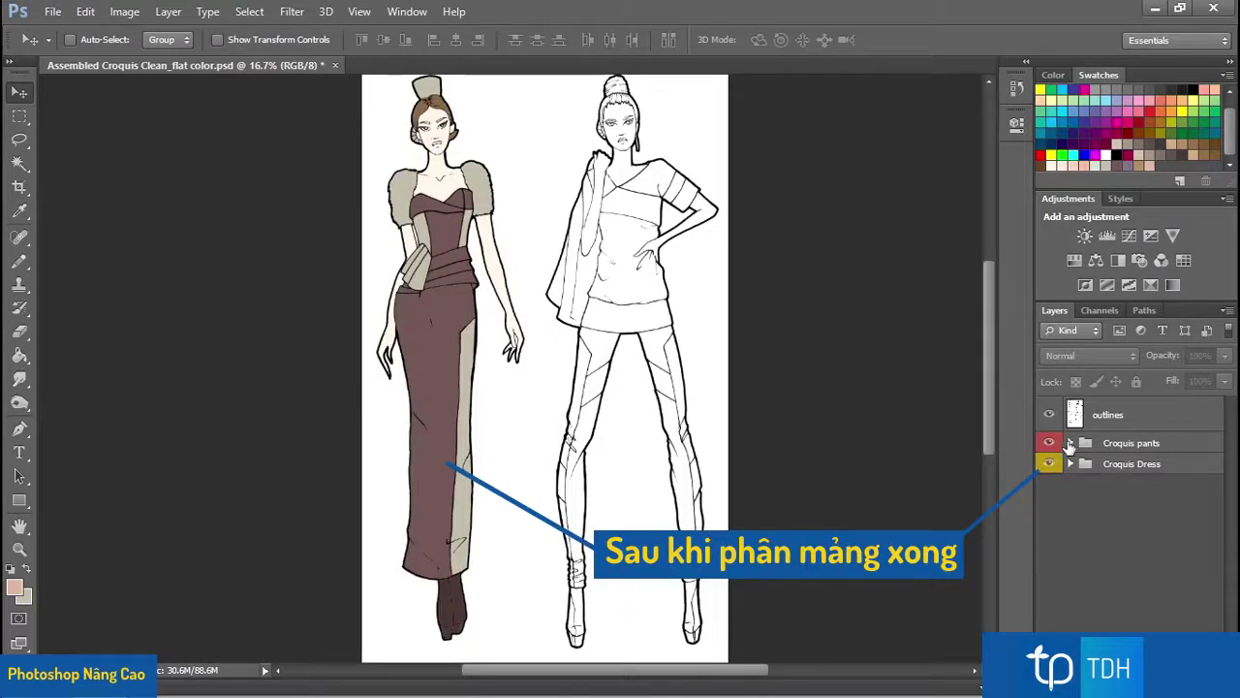
click(1071, 443)
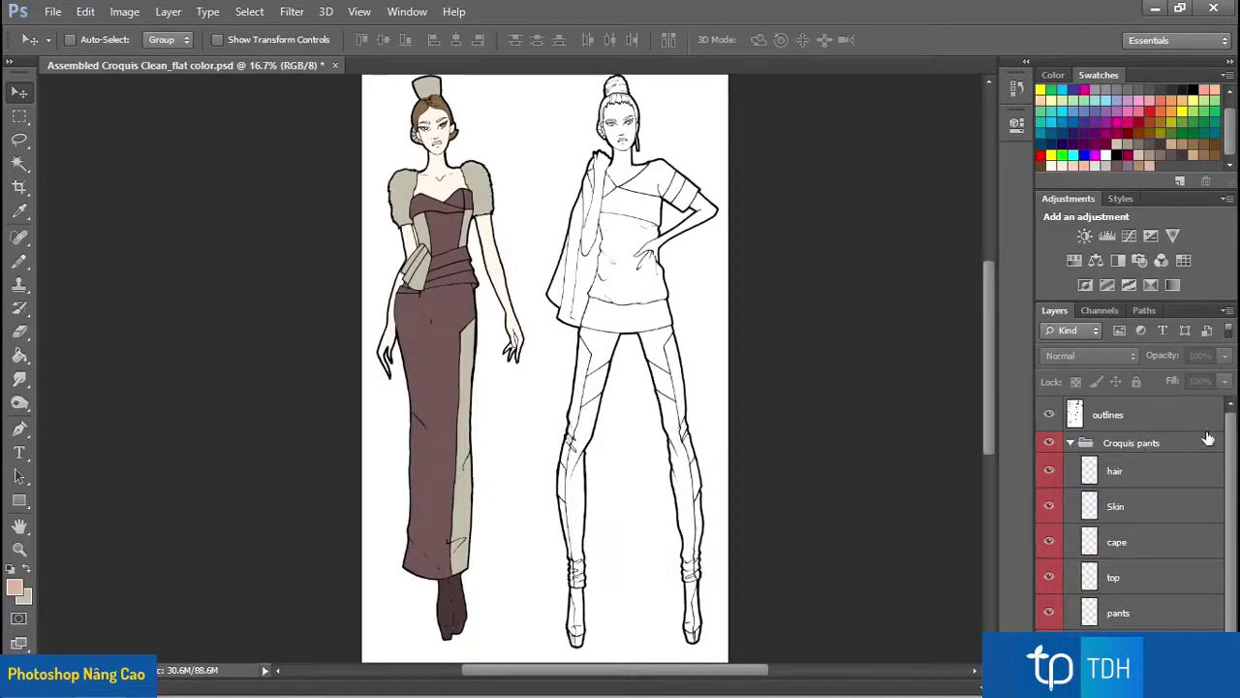
drag(1233, 442, 1237, 477)
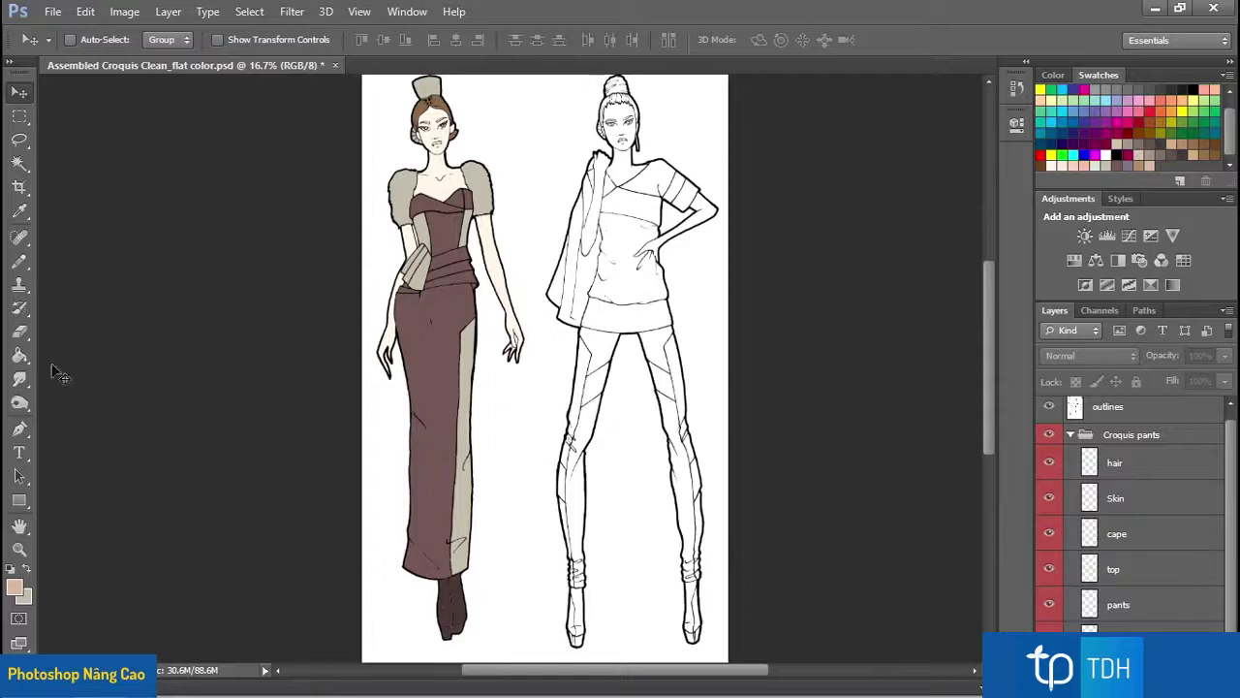
Step: Switch the active tool to the Paint Bucket Tool
click(19, 355)
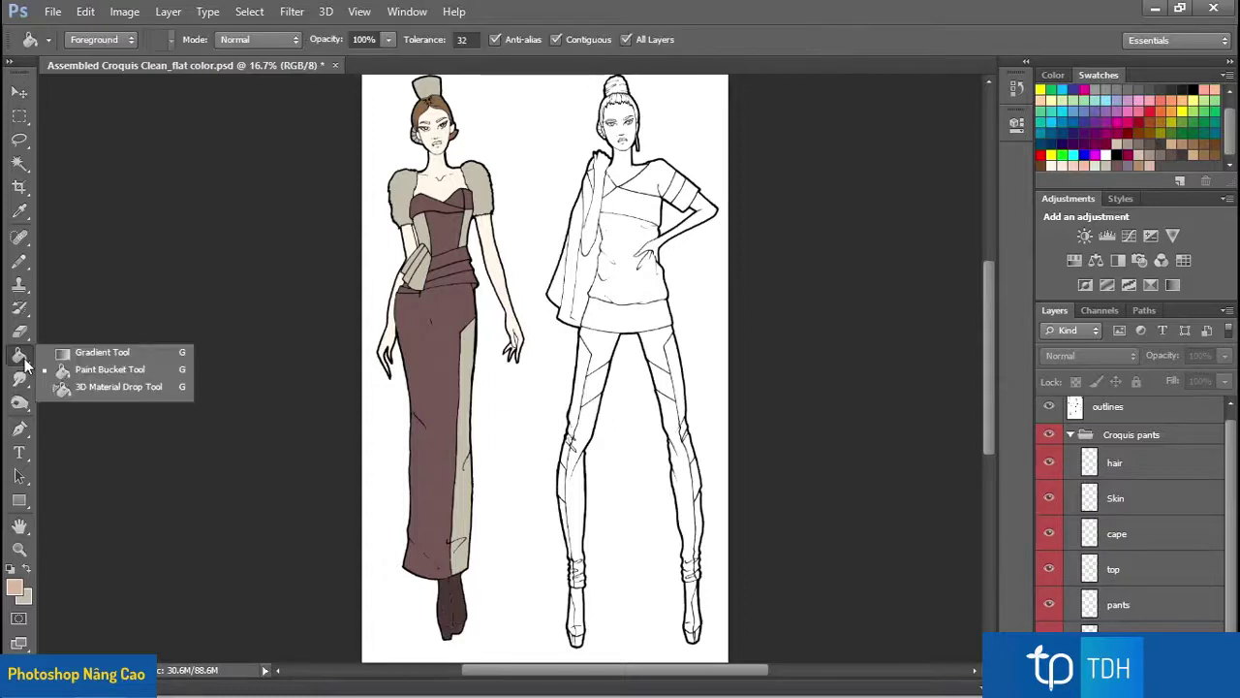
click(91, 353)
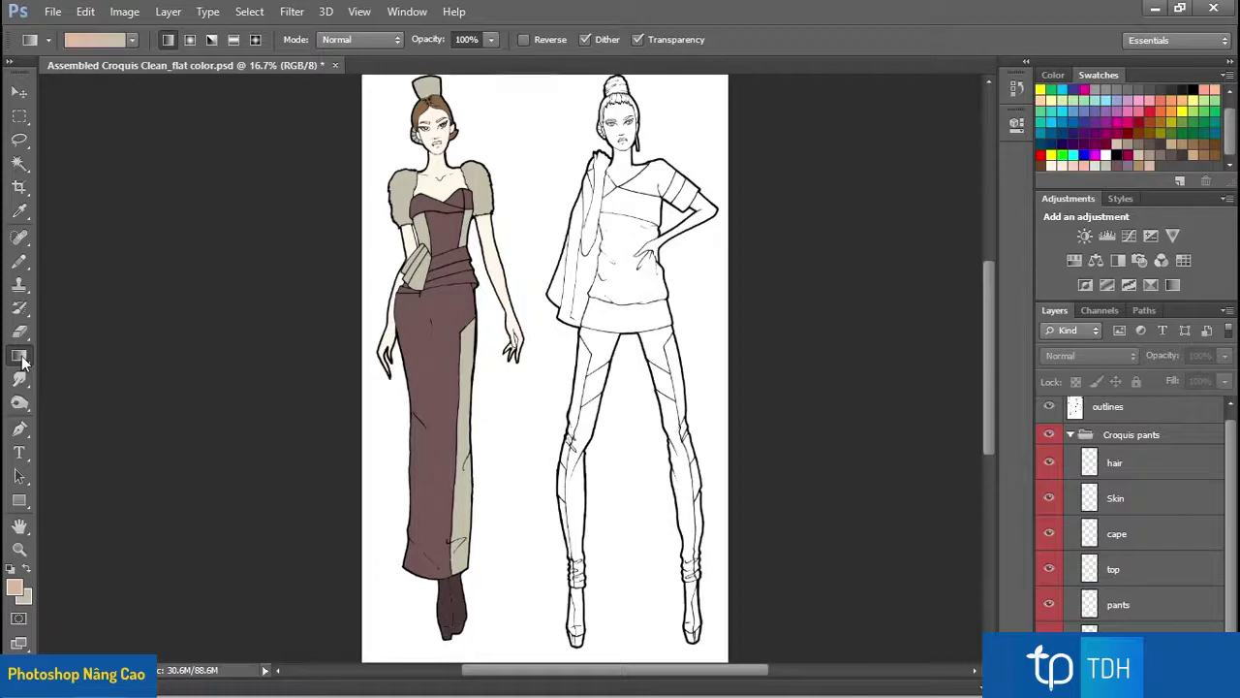
click(22, 359)
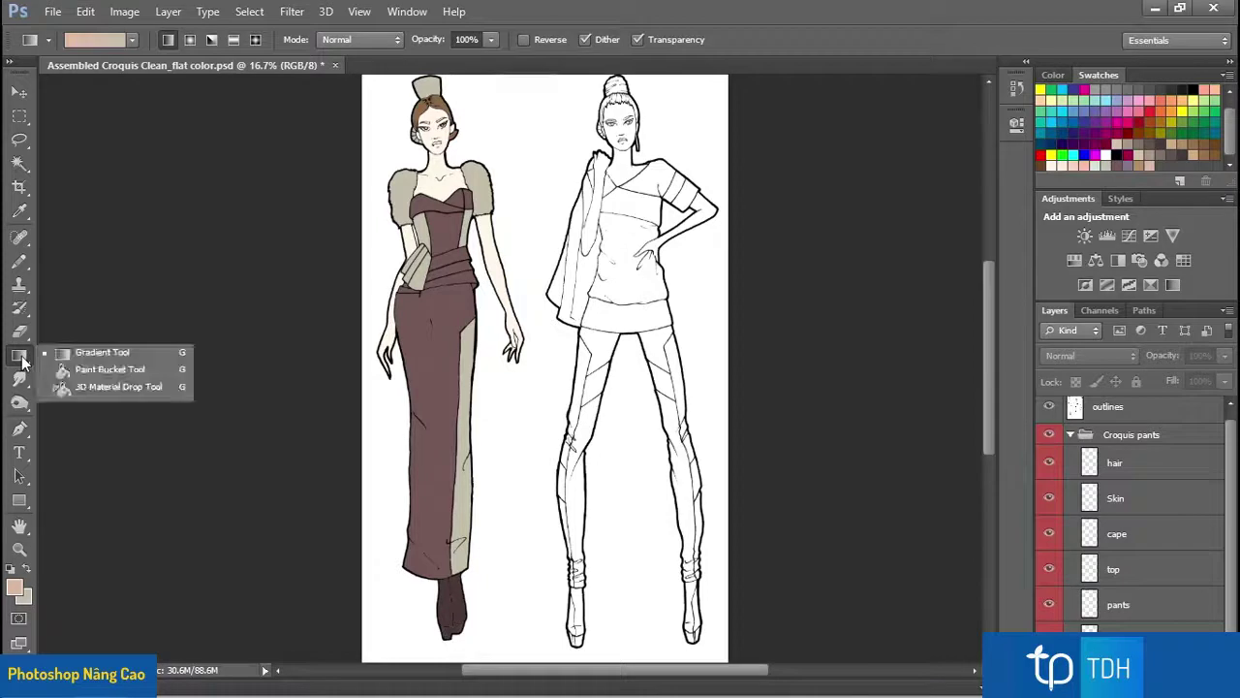
click(101, 372)
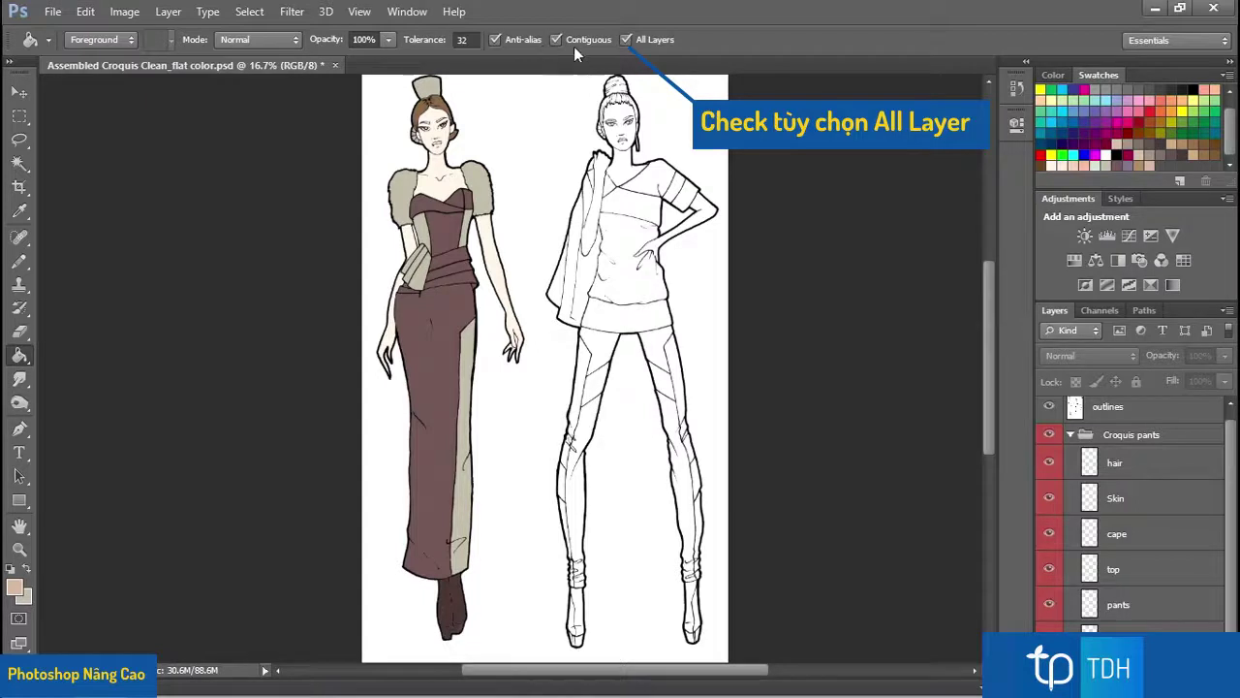
Step: Try to fill the pants figure's neck on the Skin layer with the All Layers option off, and undo the fill
click(627, 40)
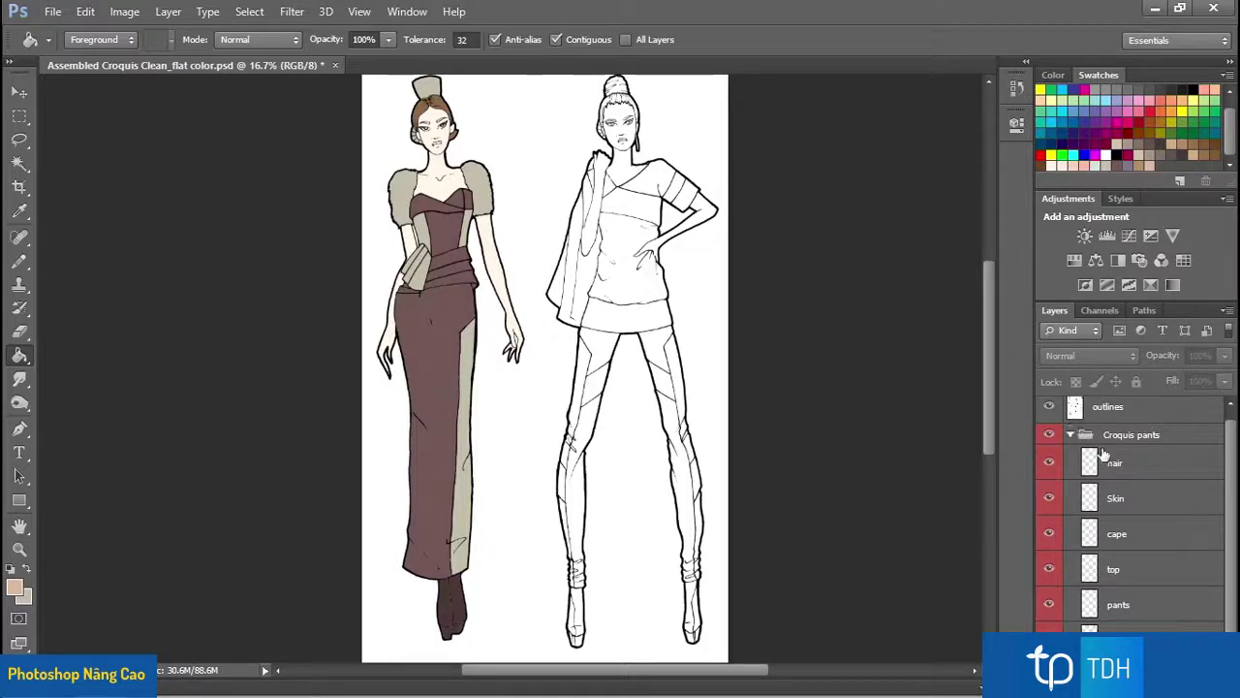
click(1142, 502)
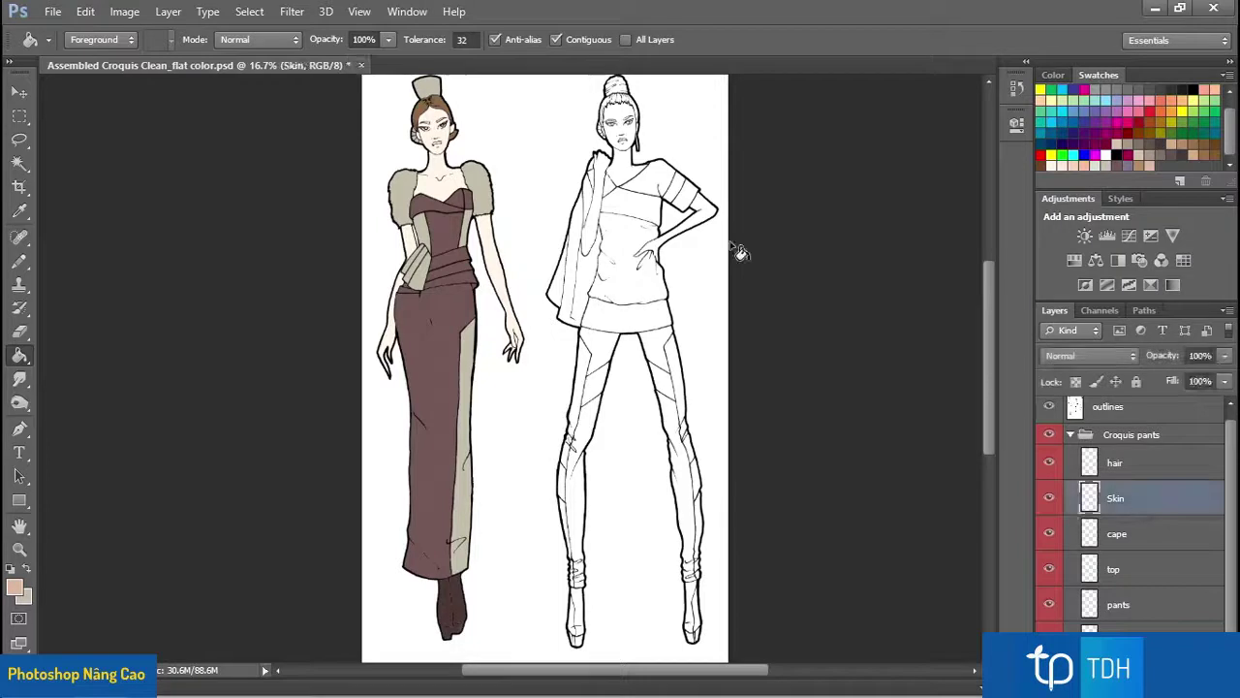
click(628, 173)
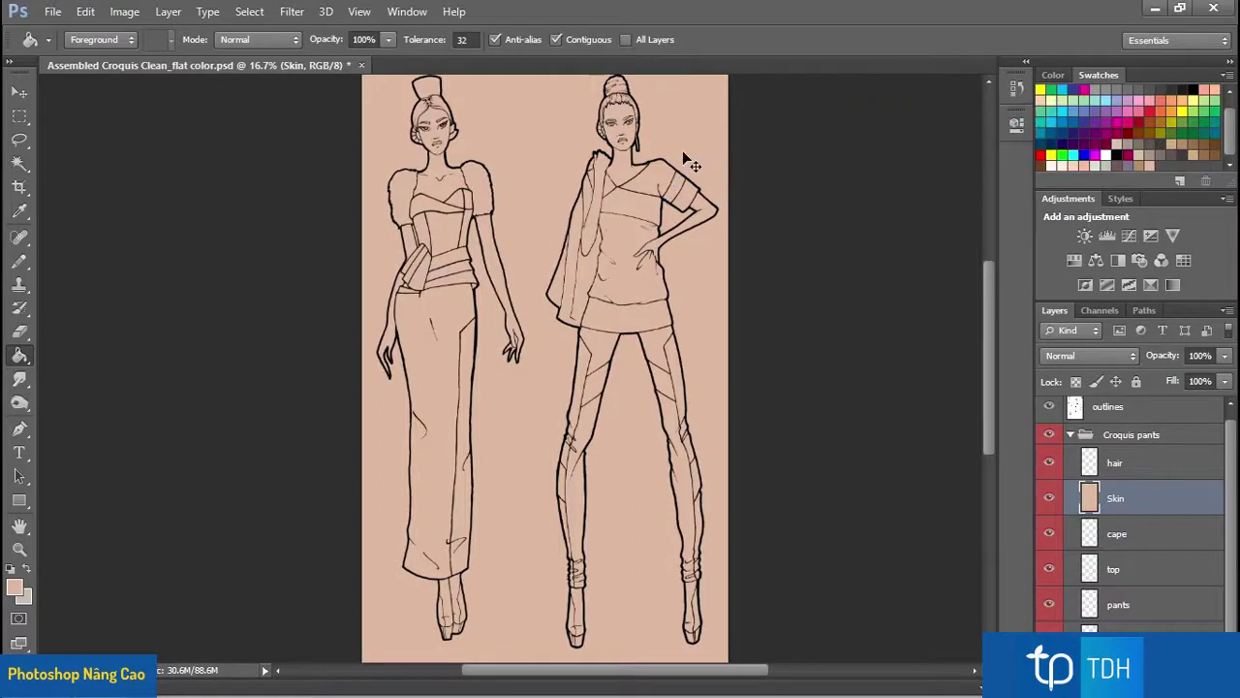
key(ctrl+z)
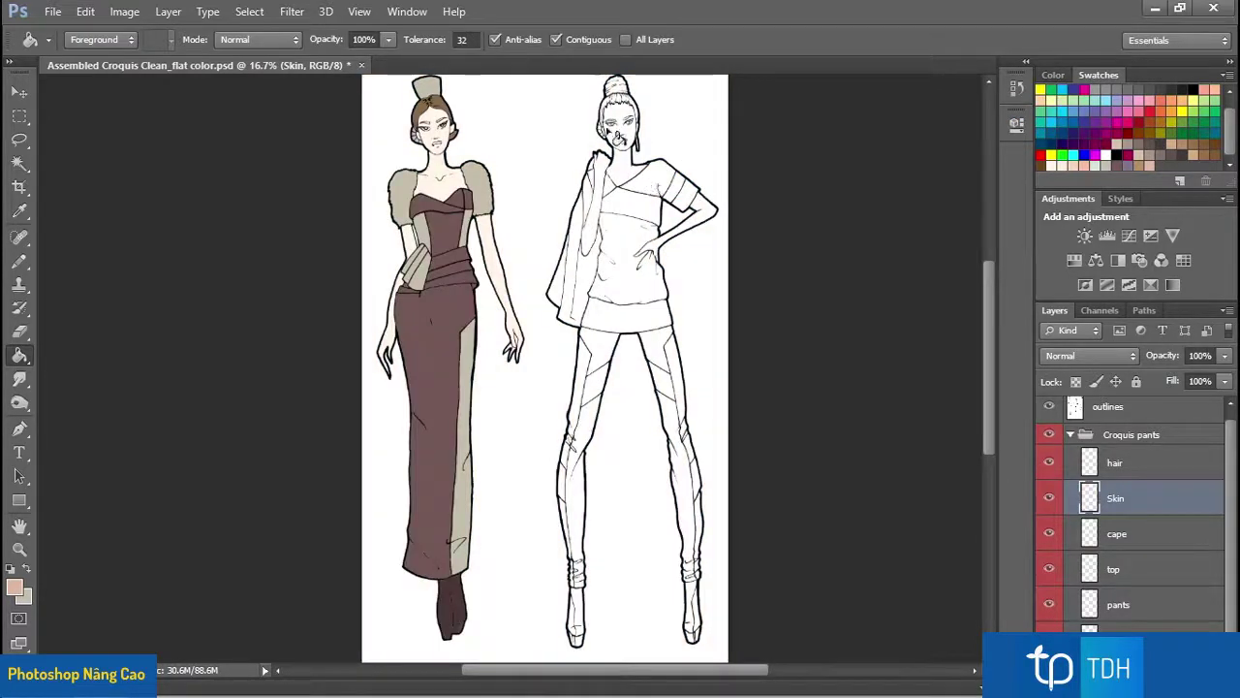
Step: Turn on All Layers for the Paint Bucket and fill the pants figure's neck and upper chest with the skin tone
click(628, 40)
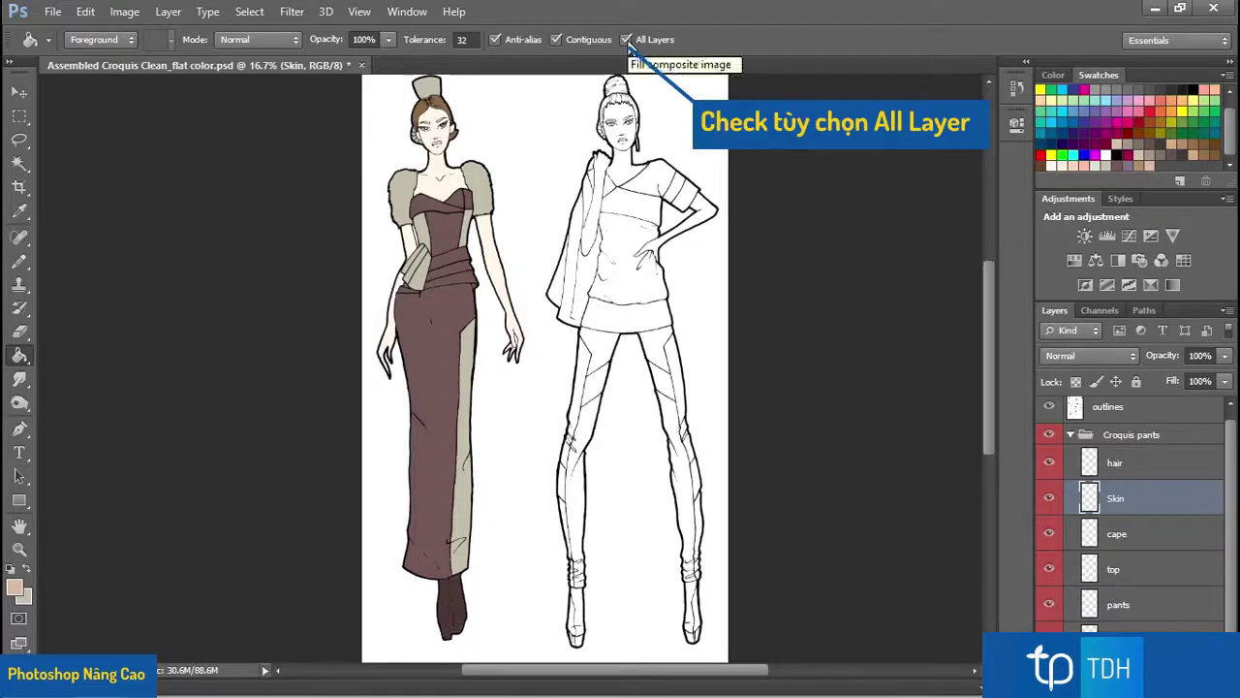
click(630, 172)
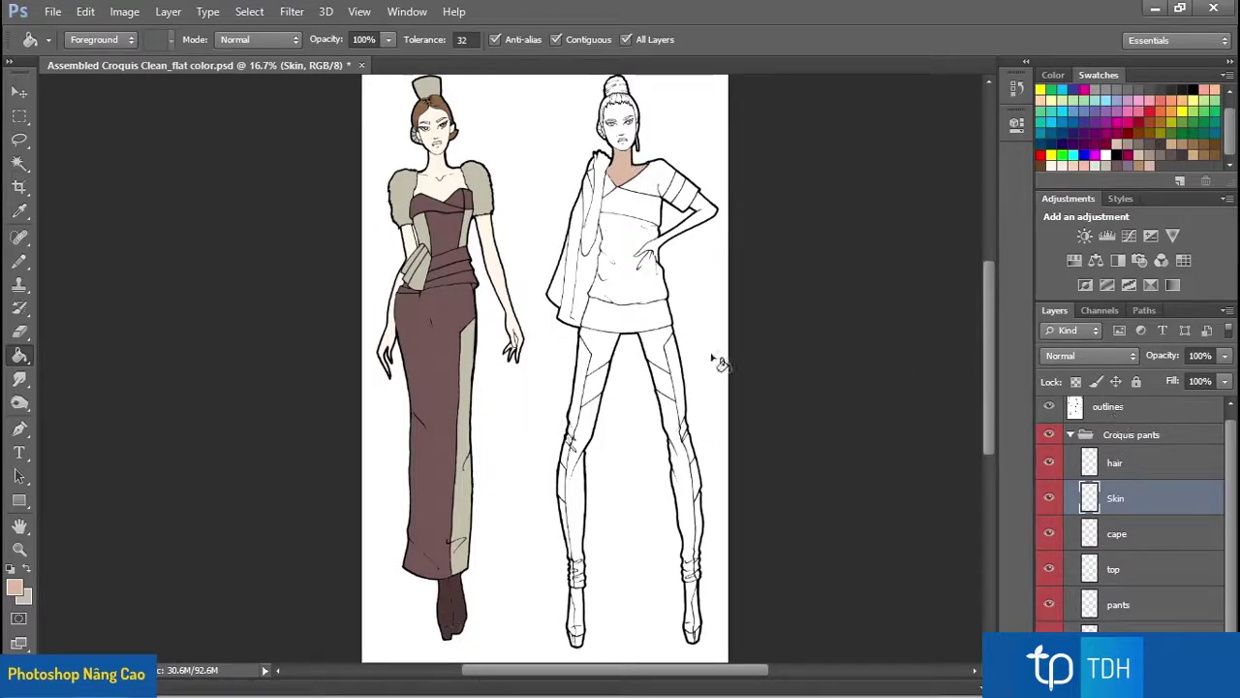
scroll(720, 359, up, 2)
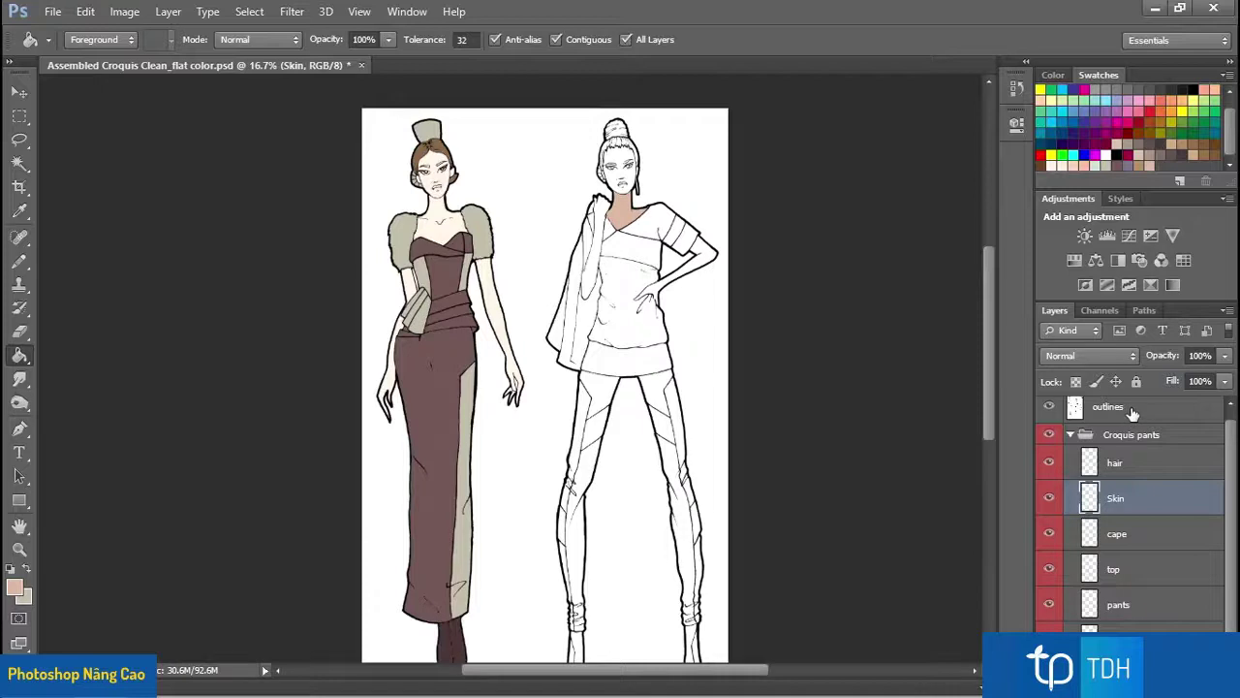
Step: Switch the outlines layer's blend mode to Normal and back to Multiply to compare the effect
scroll(1228, 441, up, 1)
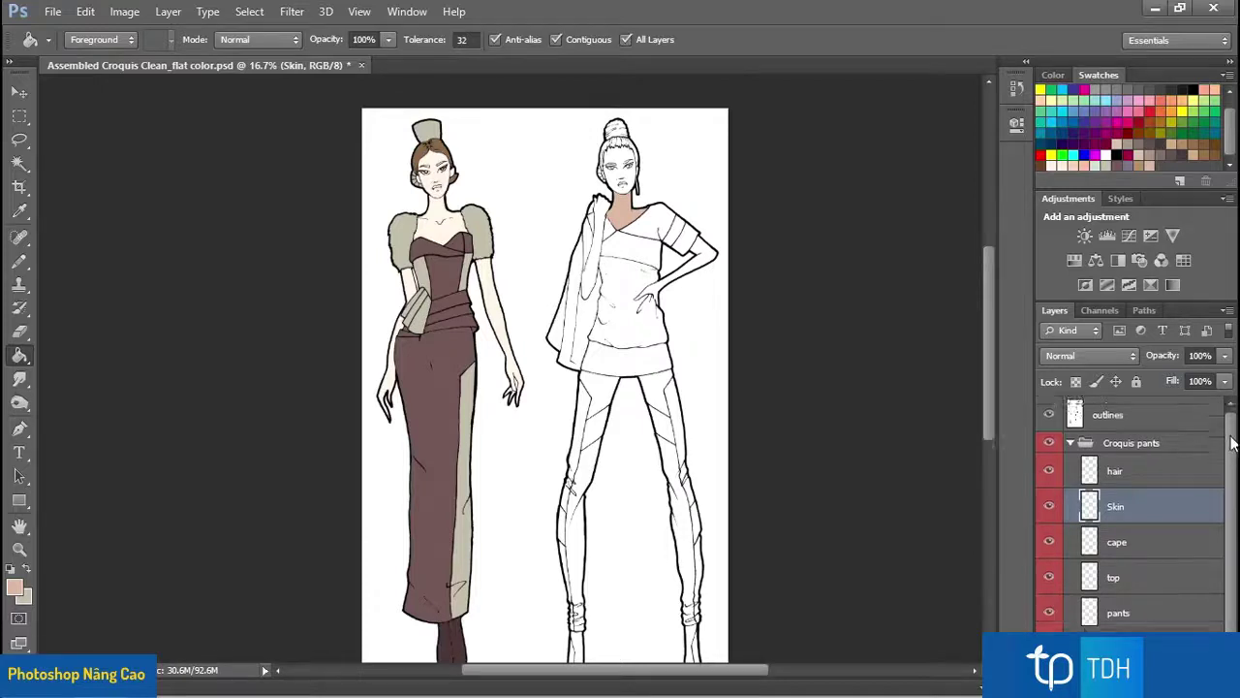
click(1168, 415)
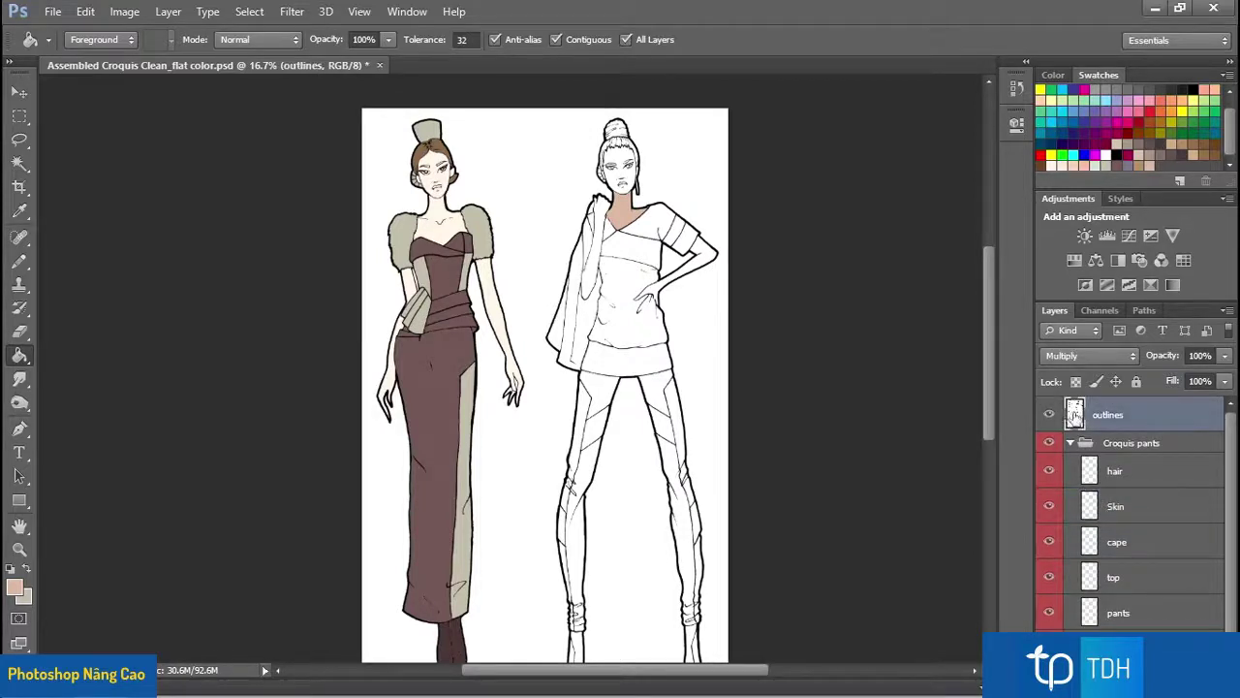
click(1113, 357)
click(1061, 9)
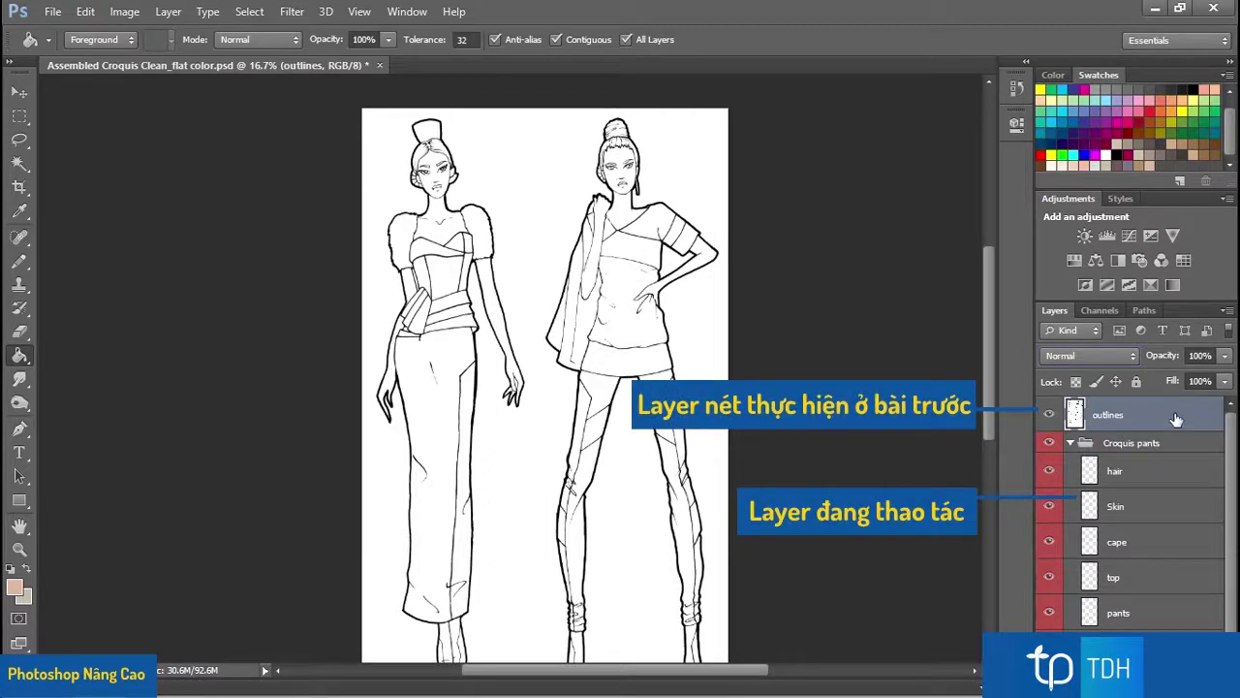
click(1104, 355)
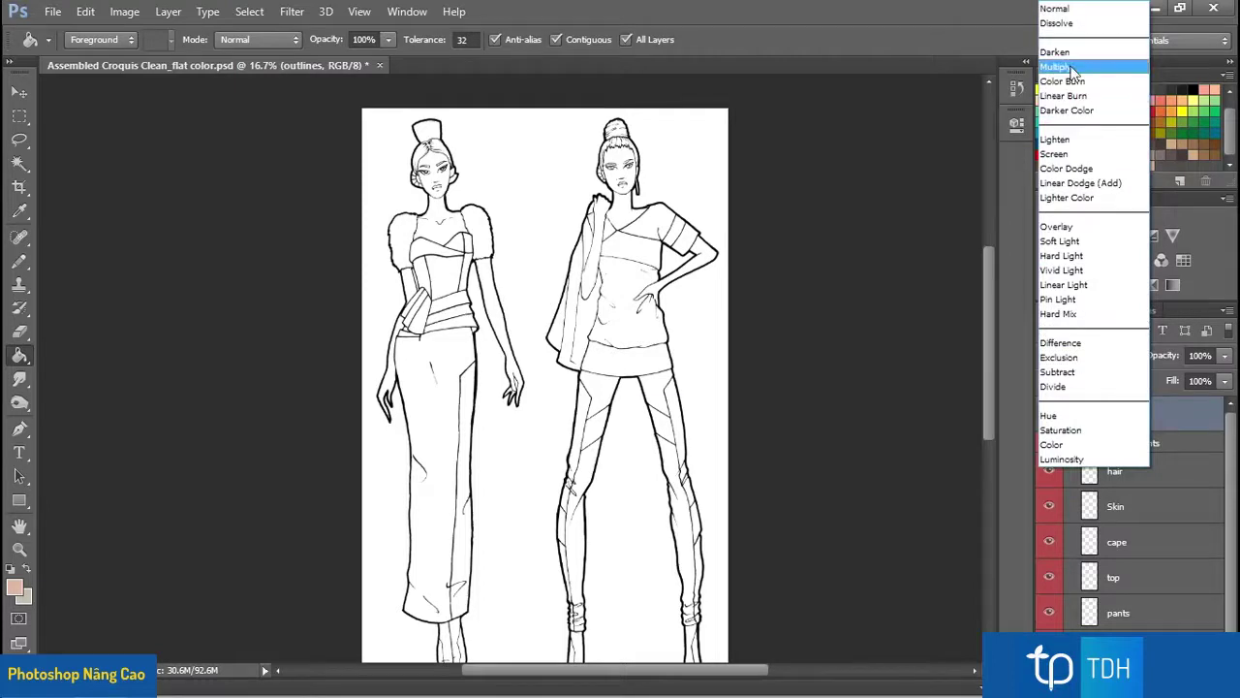
click(1072, 68)
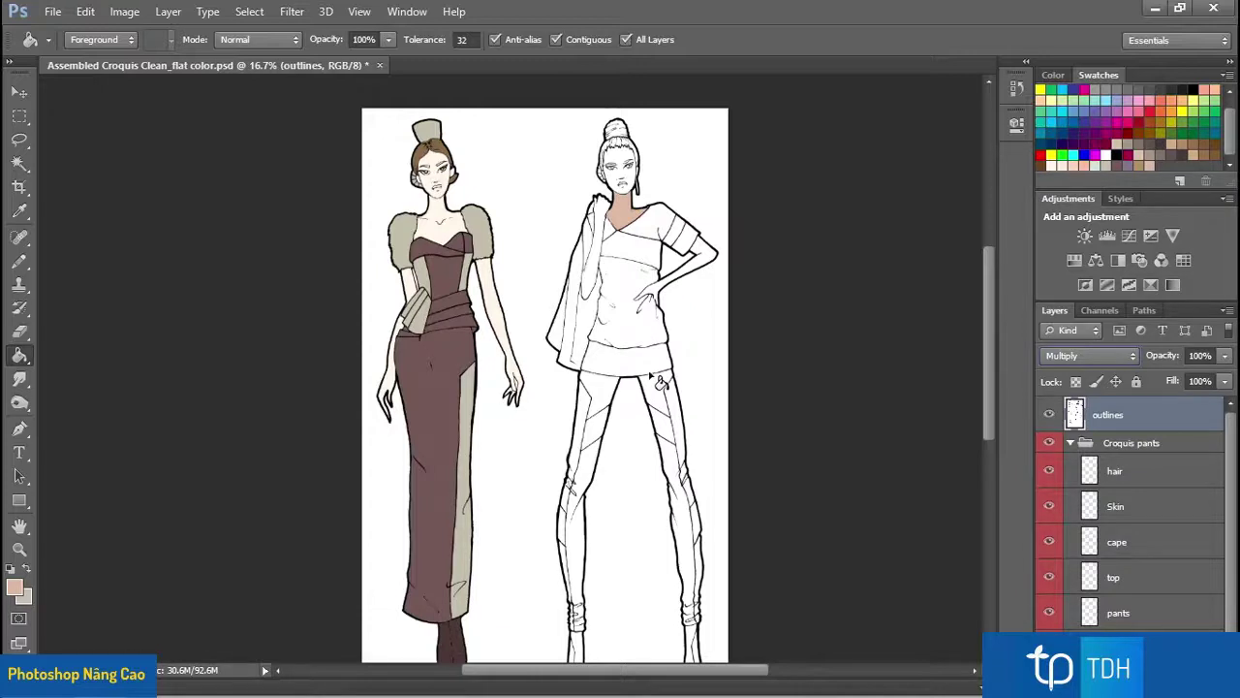
Step: Fill the pants figure's raised arm with the skin tone on the Skin layer
click(1145, 511)
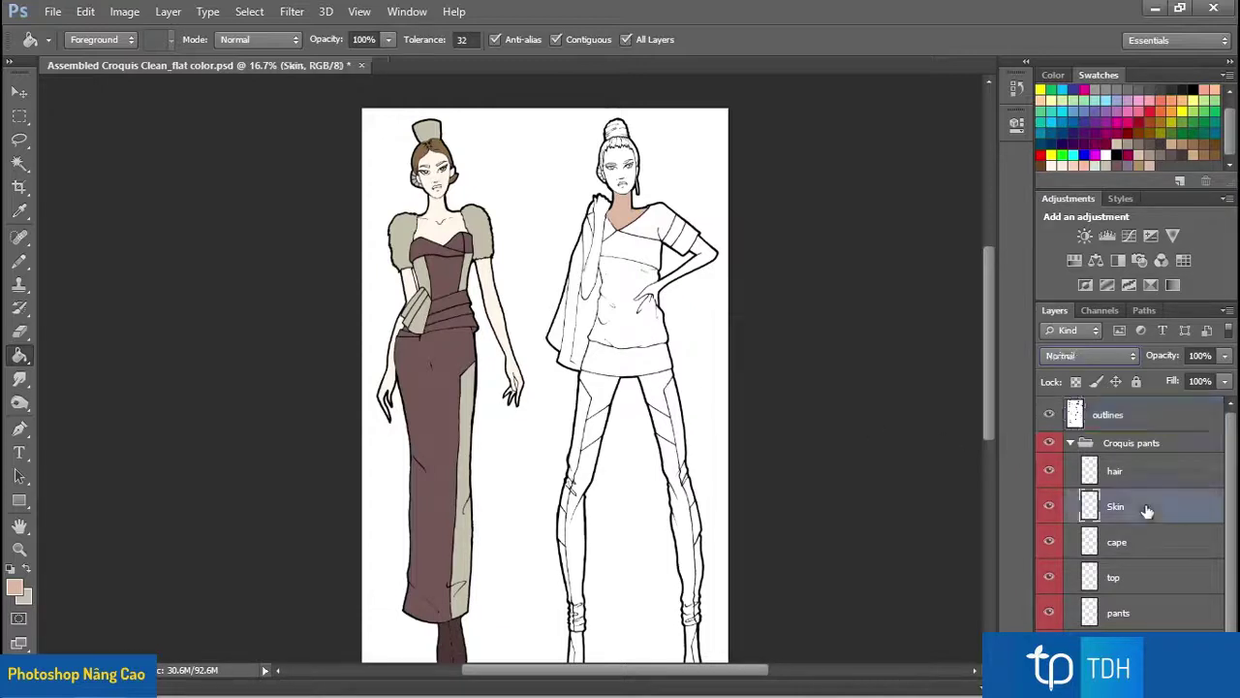
click(602, 229)
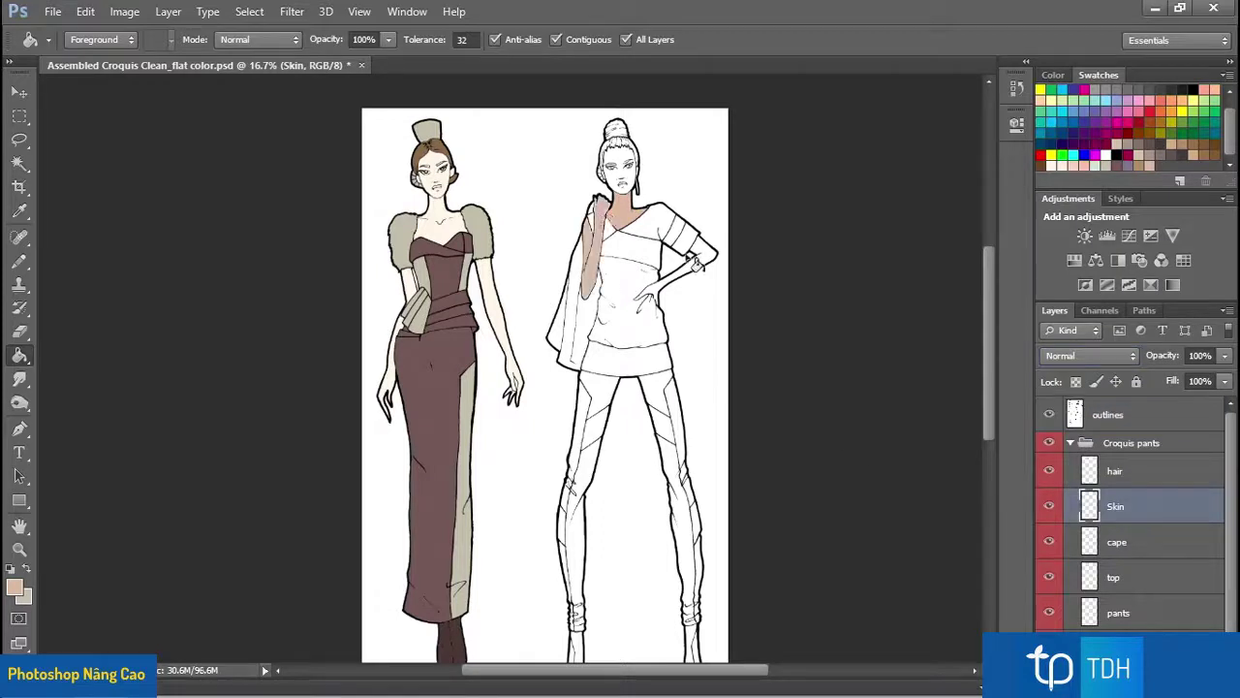
Step: Try to fill the pants figure's bent arm and face with the skin tone, and undo both fills
click(704, 254)
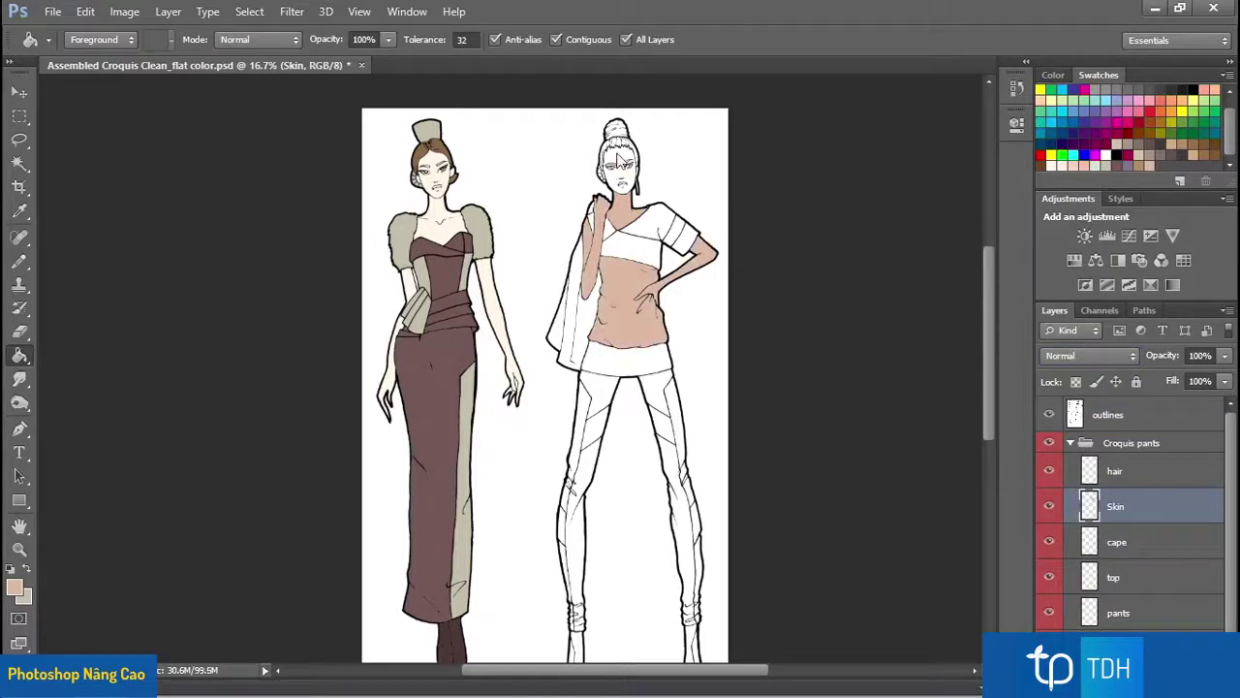
click(623, 163)
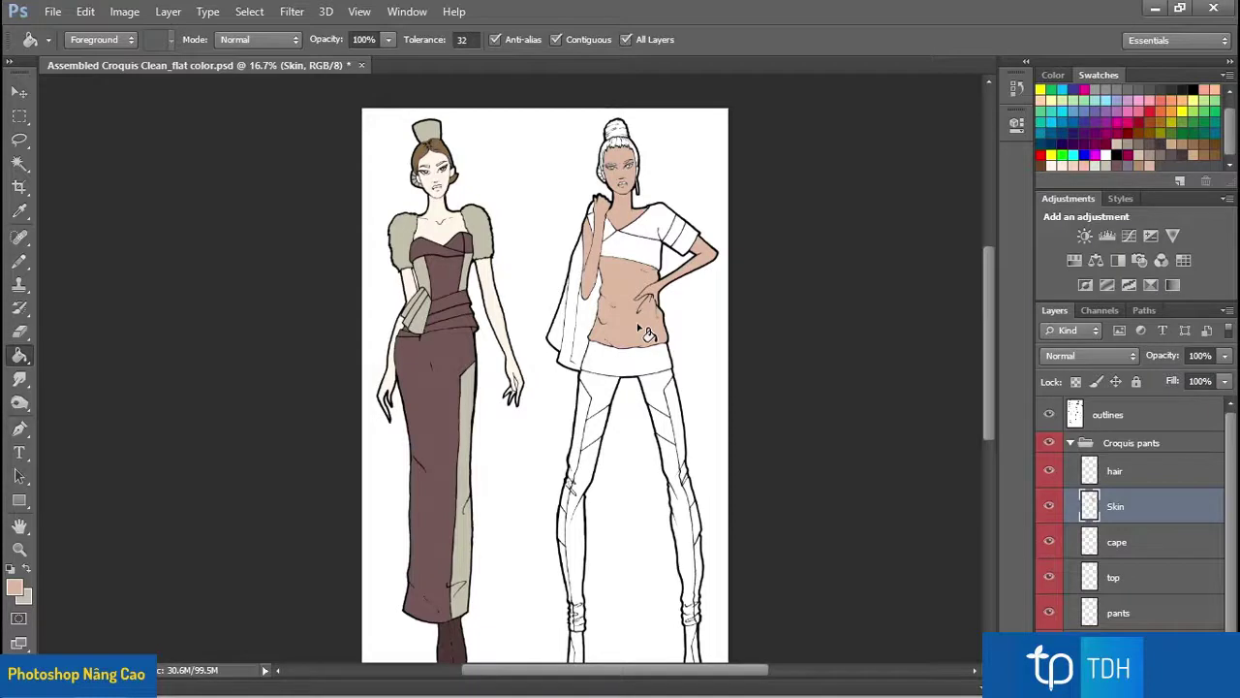
key(ctrl+z)
key(ctrl+z)
key(ctrl+z)
key(ctrl+z)
key(ctrl+z)
Step: Close the gap in the outline of the hand on the hip on the Skin layer, using a size 9 Pencil in the sampled skin tone
click(22, 551)
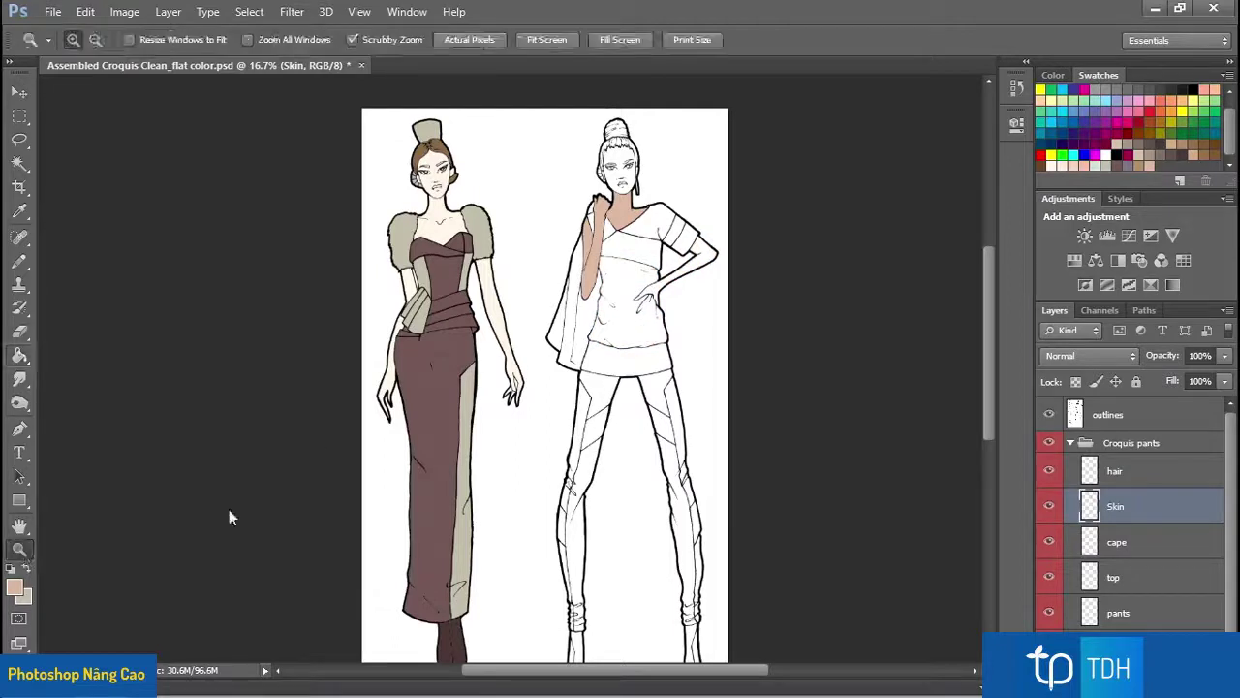
drag(640, 273, 749, 383)
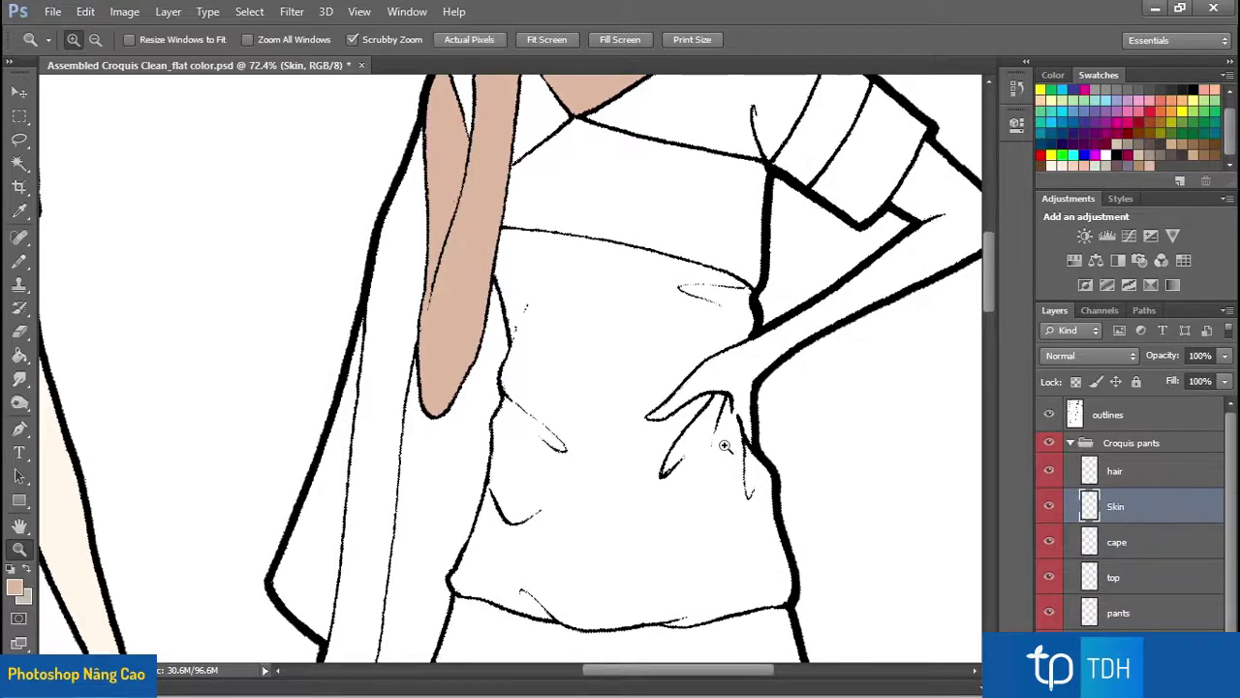
click(1148, 417)
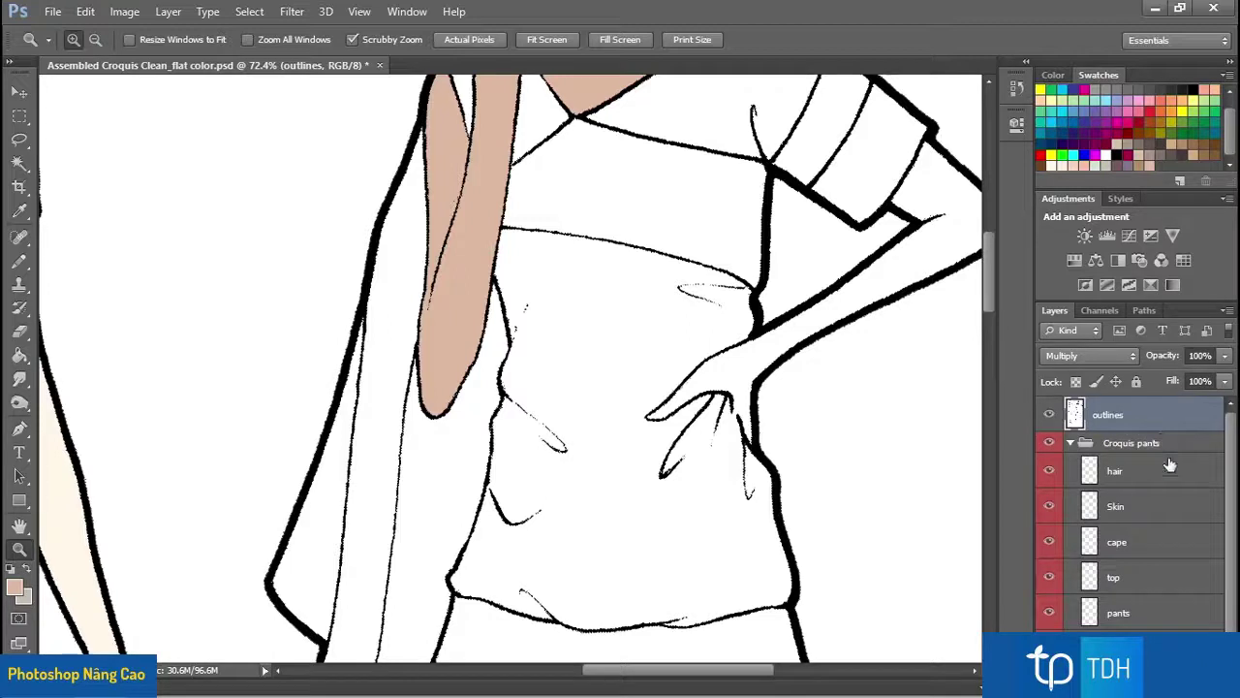
click(1155, 514)
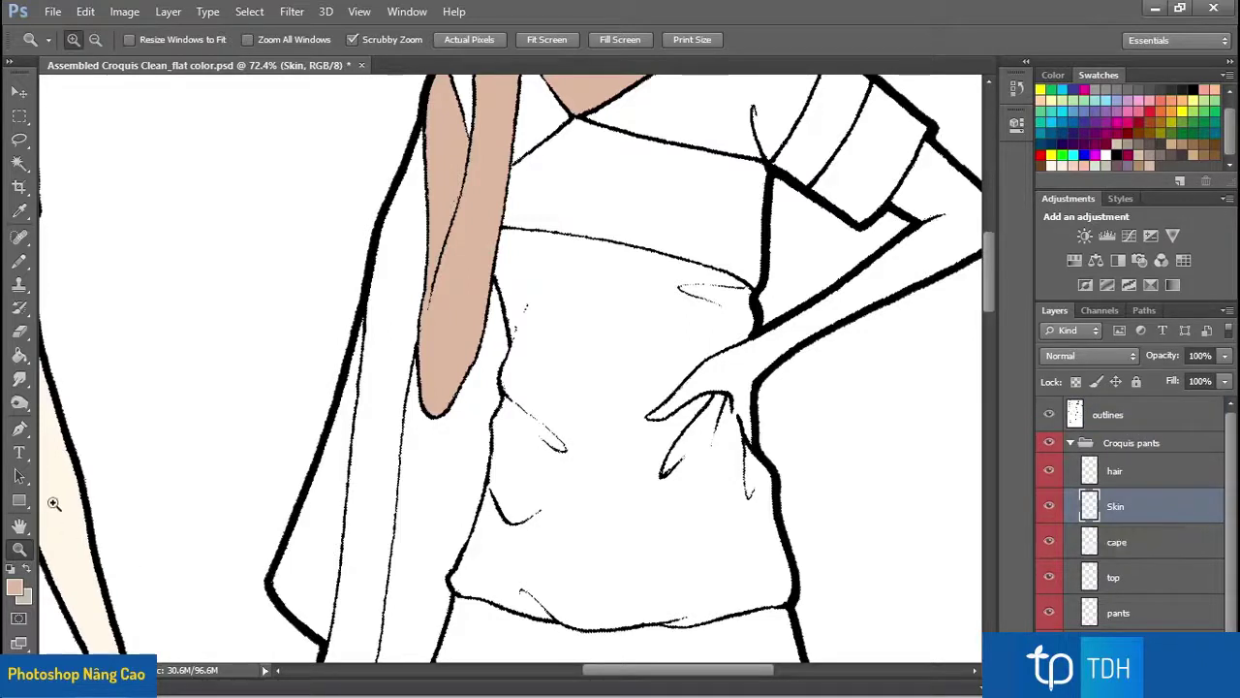
click(19, 212)
click(492, 249)
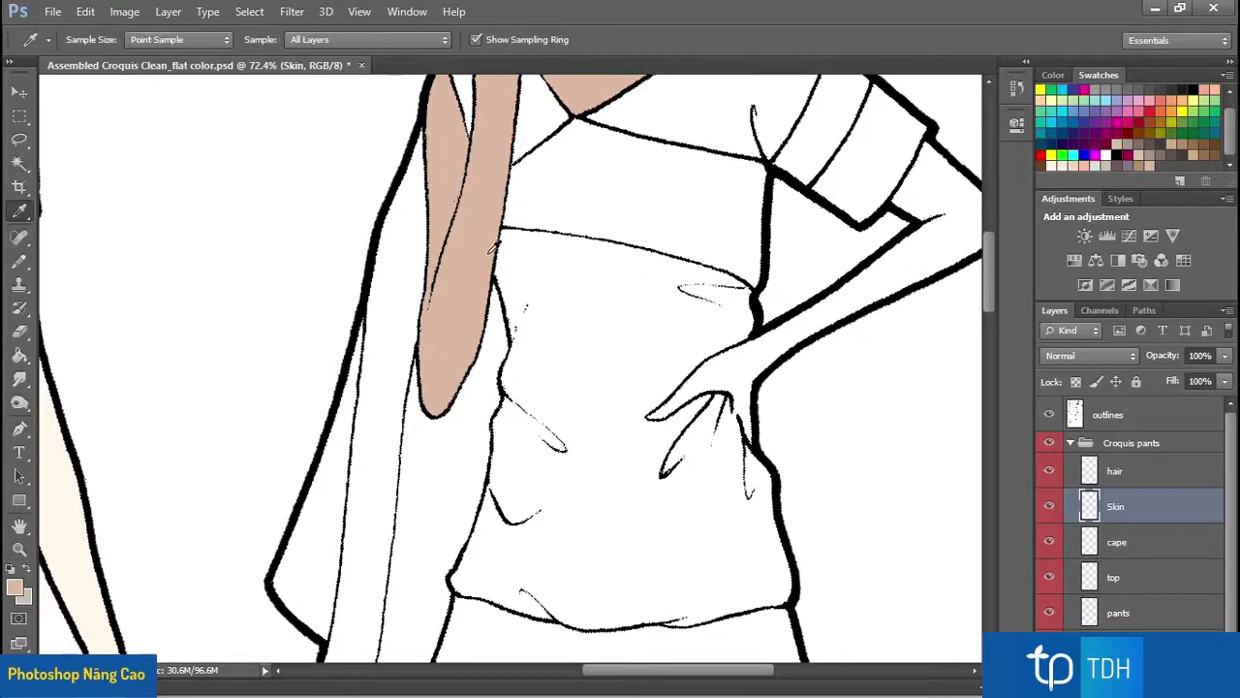
click(19, 260)
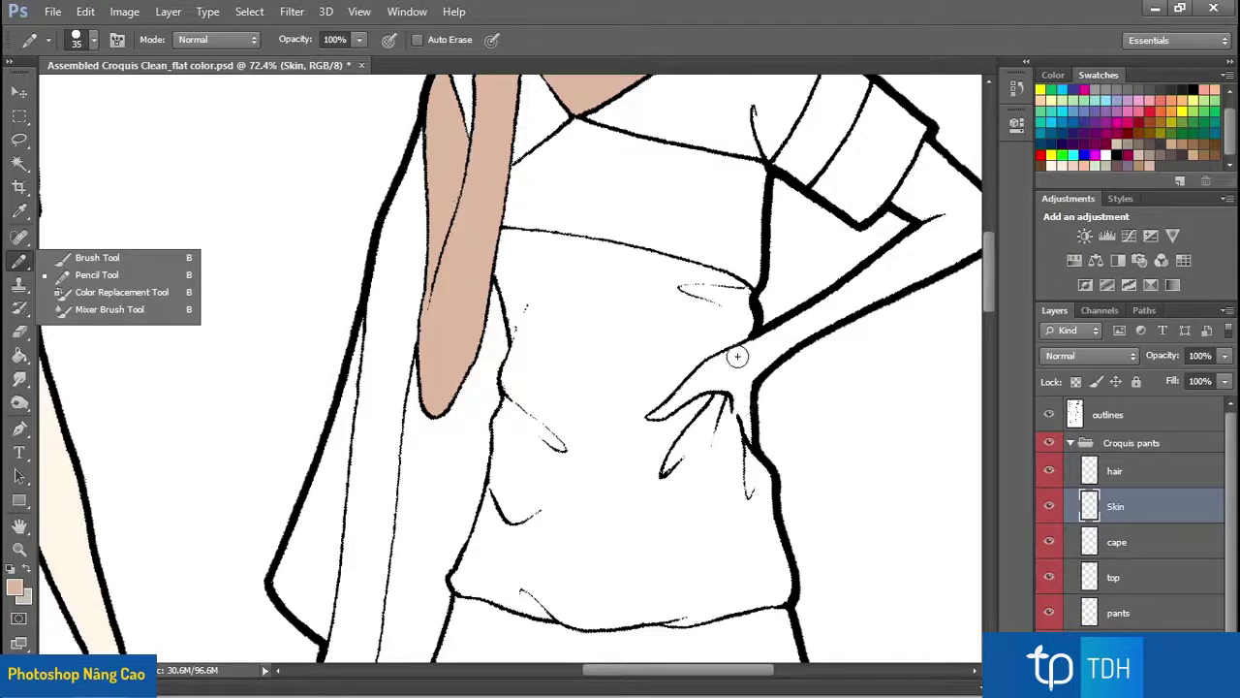
key(bracketleft)
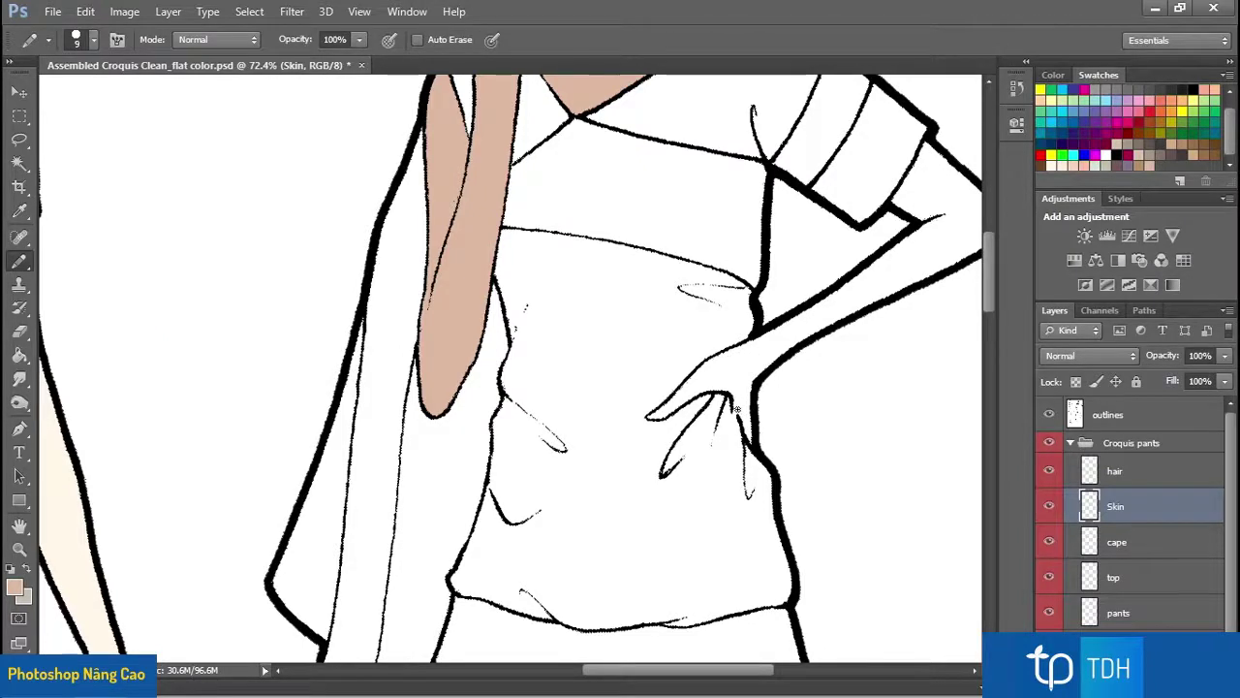
Step: Fill the pants figure's bent arm and face with the skin tone on the Skin layer using the Paint Bucket
click(20, 355)
click(952, 239)
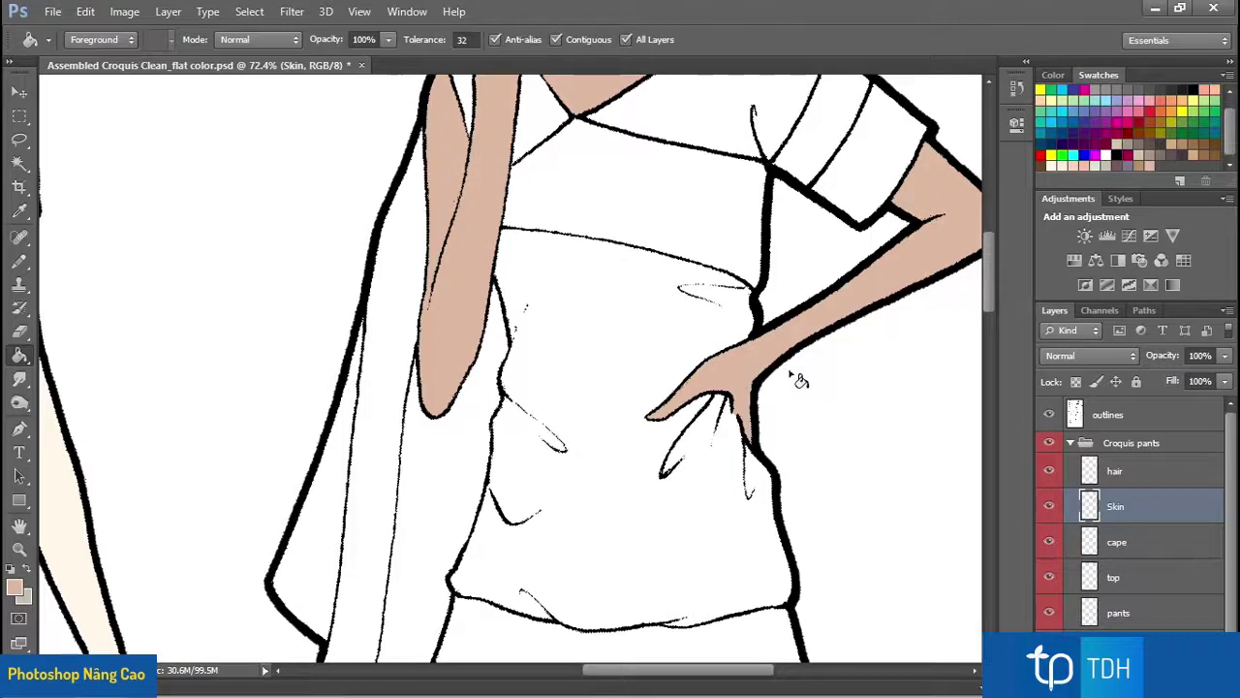
drag(639, 160, 553, 554)
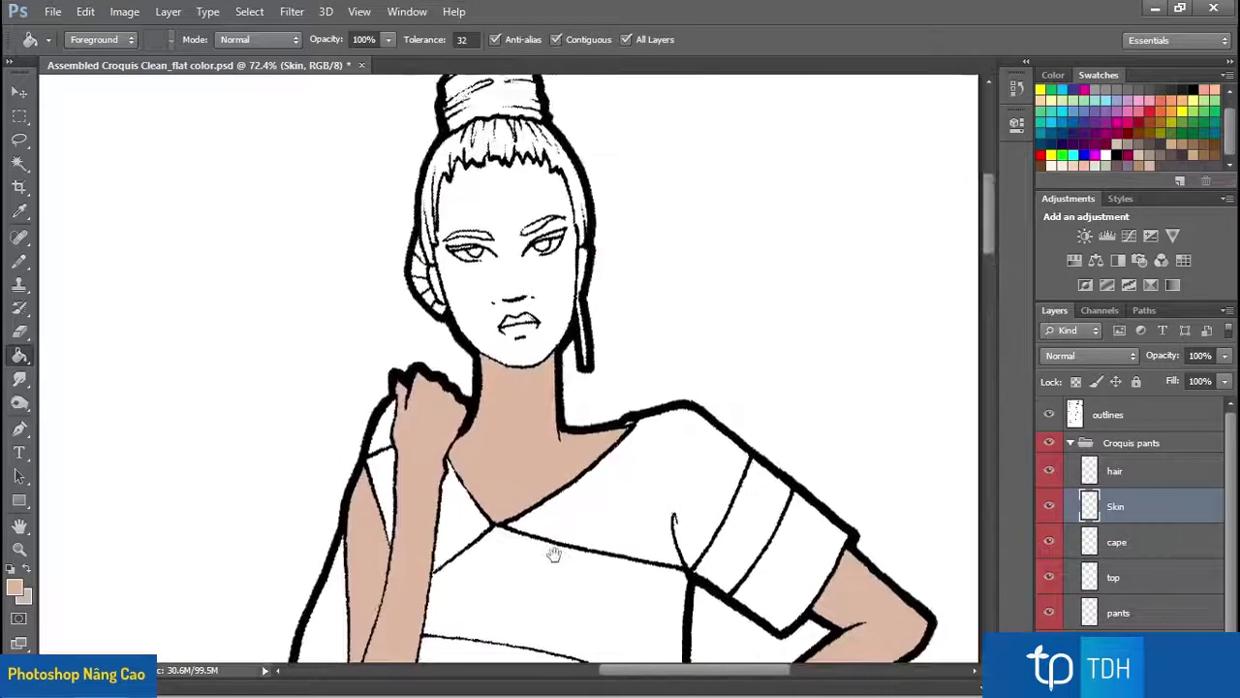
click(547, 279)
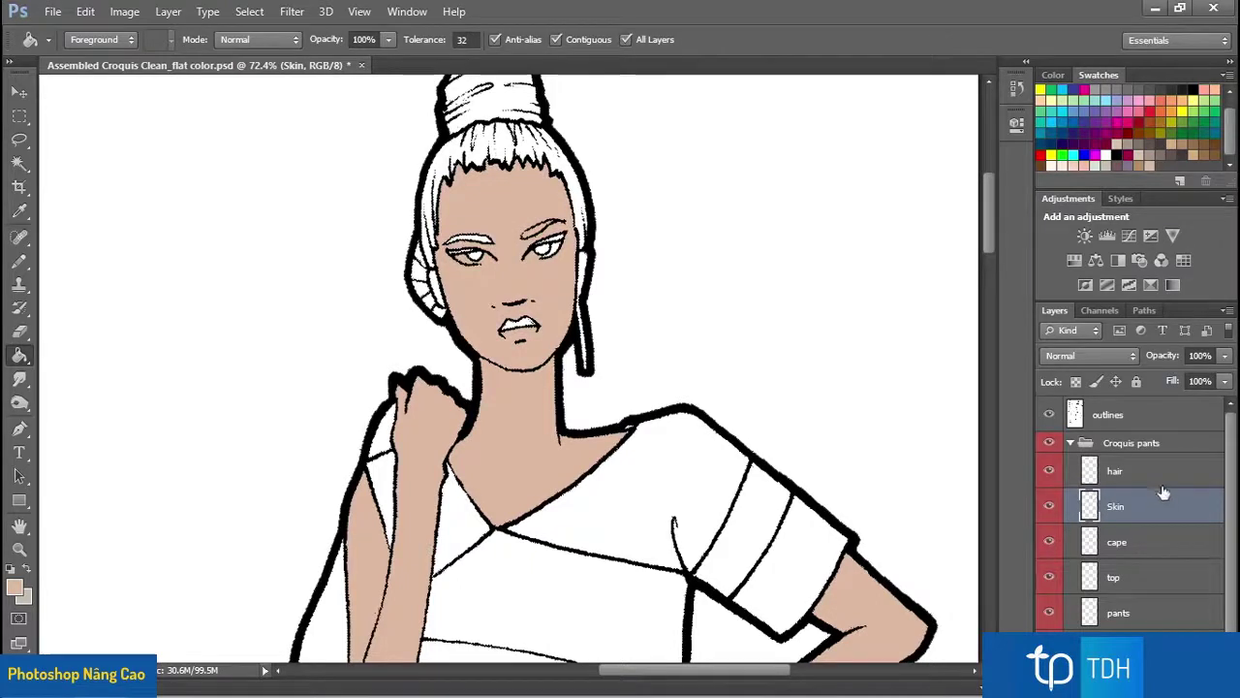
Step: Fill the pants figure's hair bun with a dark brown-gray swatch on the hair layer
click(1143, 477)
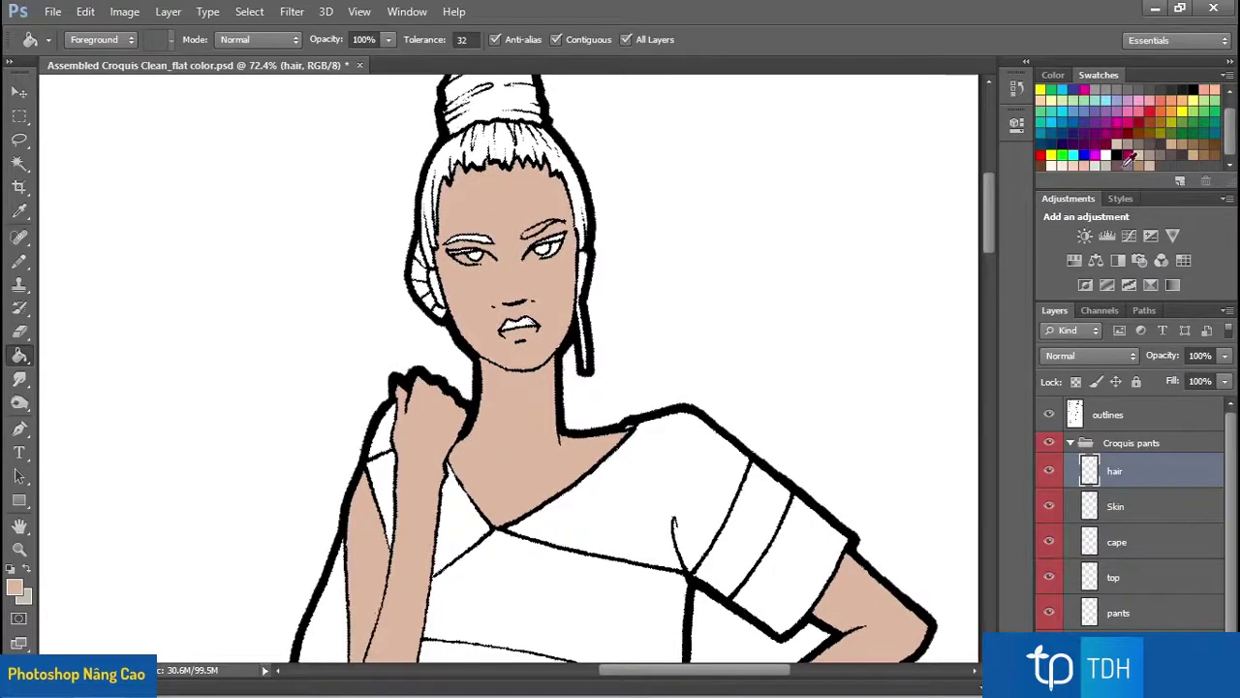
click(1184, 153)
click(517, 97)
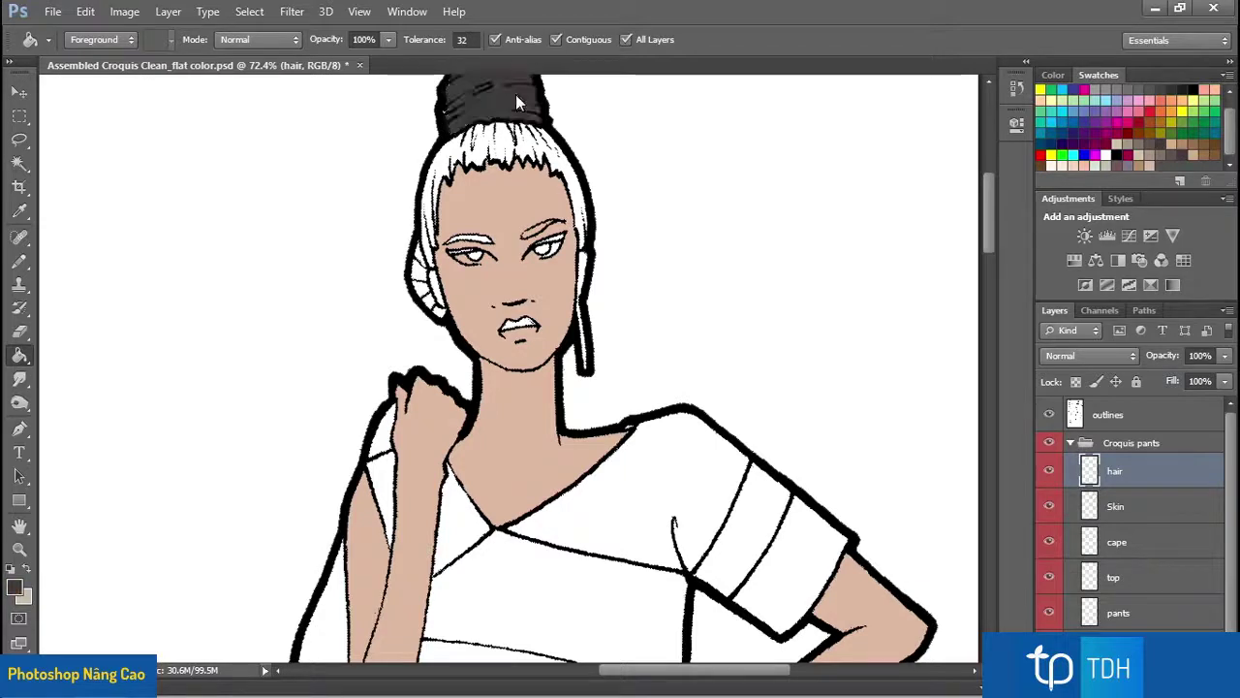
Step: Fill the rest of the pants figure's hair with the dark brown-gray and cover its white specks with the size 9 Pencil
click(558, 159)
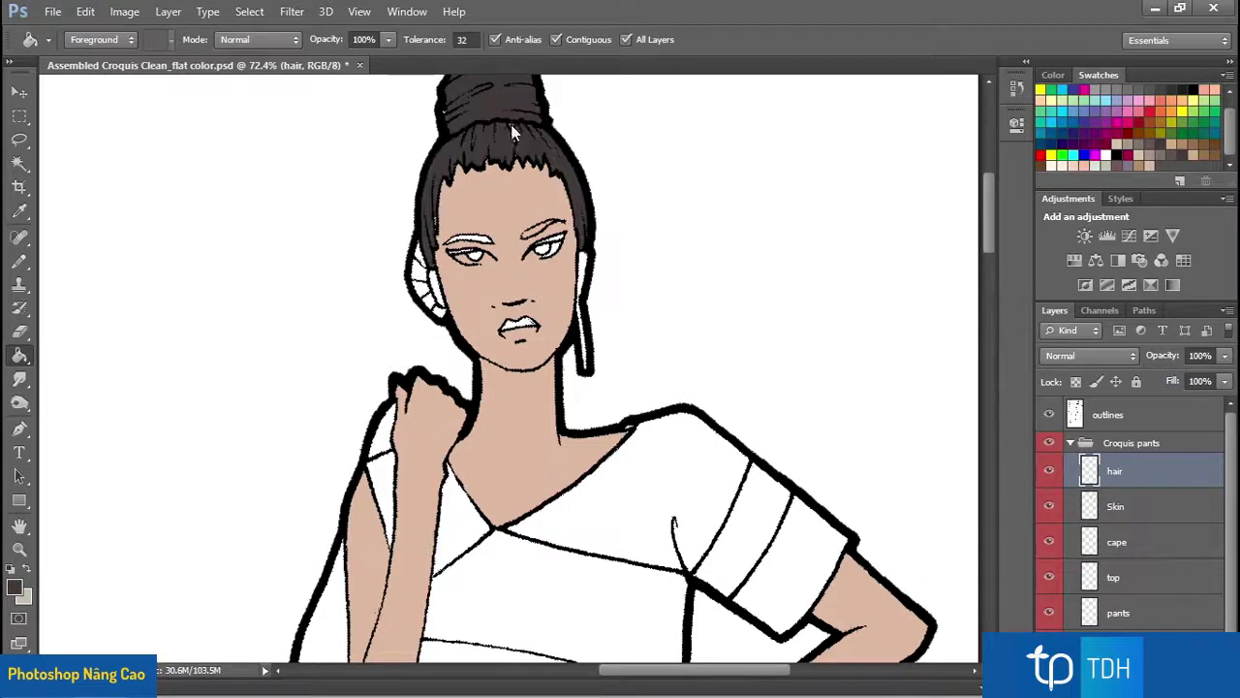
click(20, 548)
drag(439, 107, 540, 258)
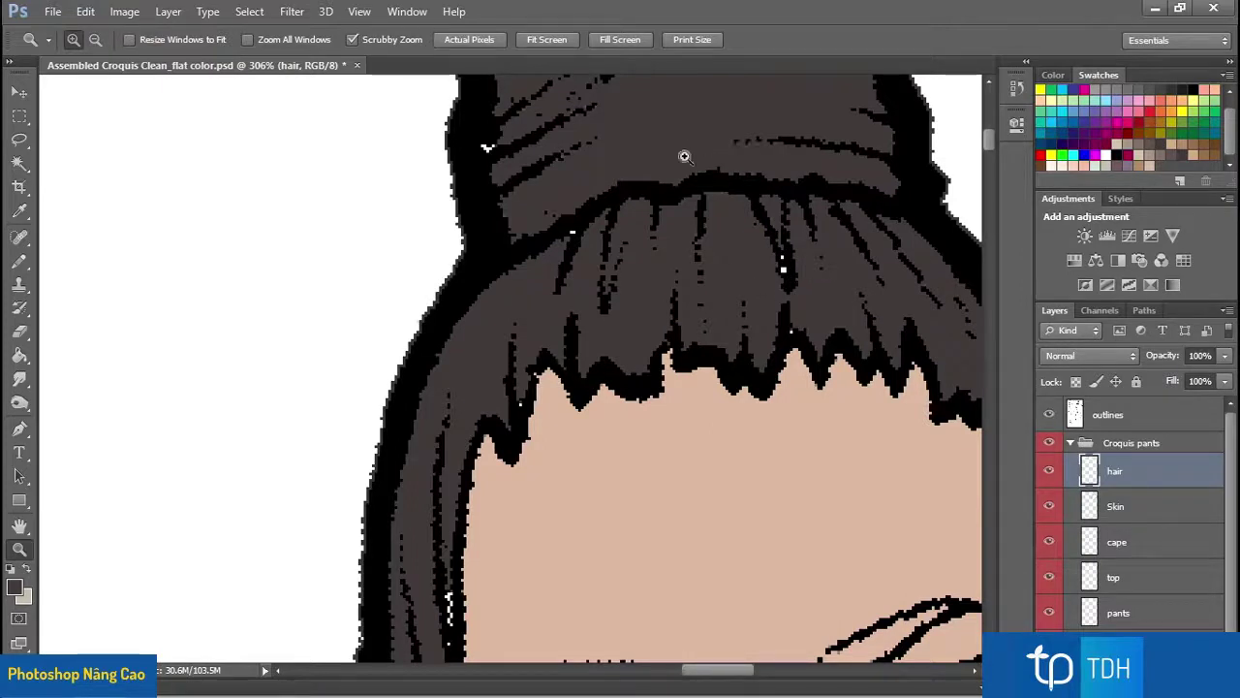
click(20, 261)
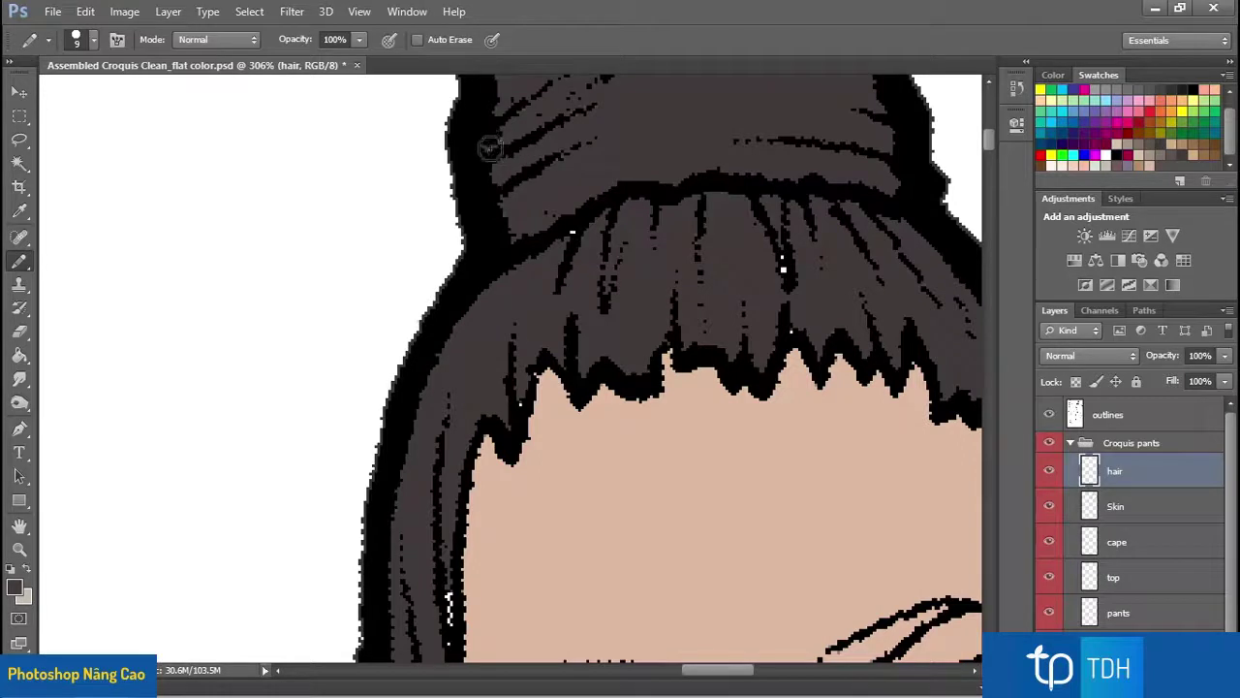
click(572, 232)
click(783, 268)
click(791, 332)
drag(523, 354, 557, 127)
mouse_move(494, 324)
mouse_down()
mouse_move(494, 411)
mouse_move(471, 436)
mouse_up()
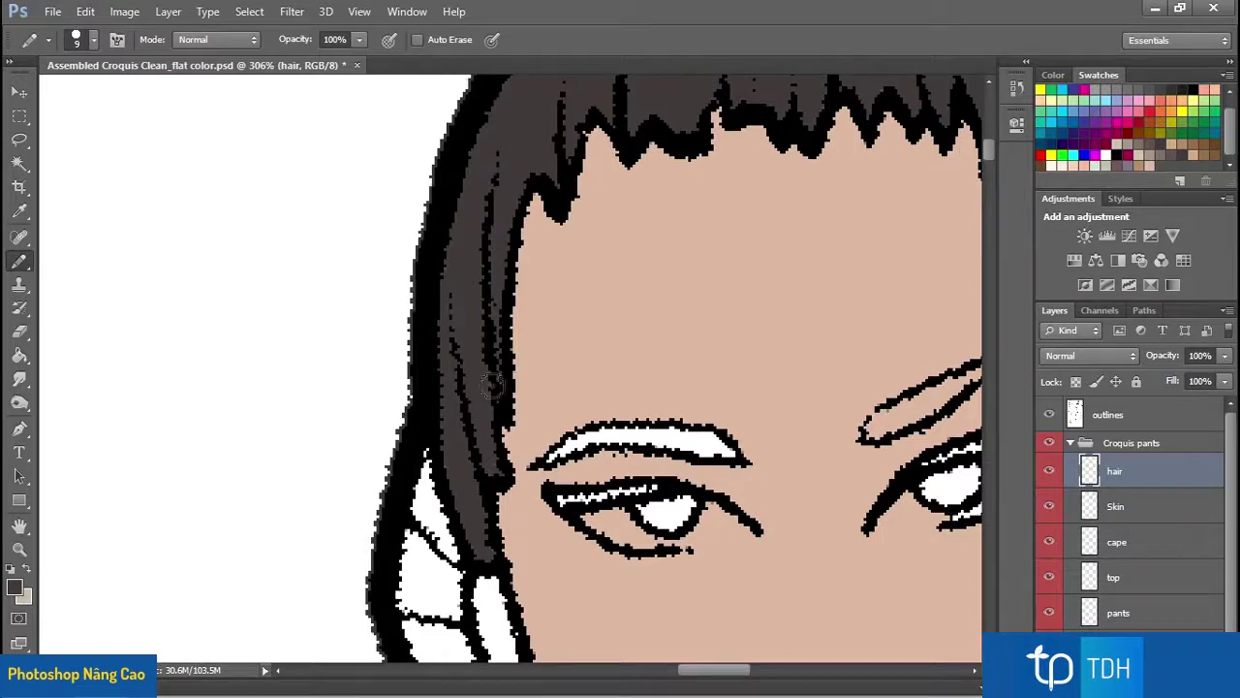
mouse_move(881, 288)
mouse_down()
mouse_move(390, 341)
mouse_move(543, 170)
mouse_up()
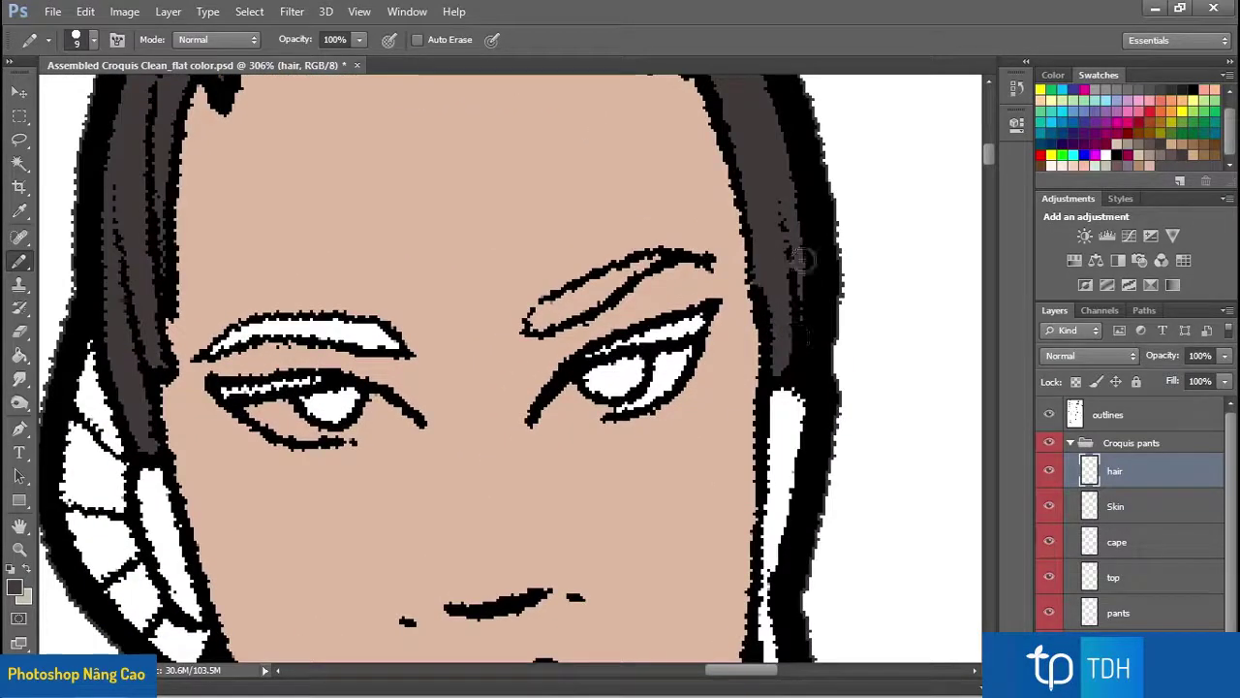
Step: Color both eyebrows dark brown-gray on the hair layer with the Pencil at size 5
key(bracketleft)
key(bracketleft)
key(bracketleft)
key(bracketleft)
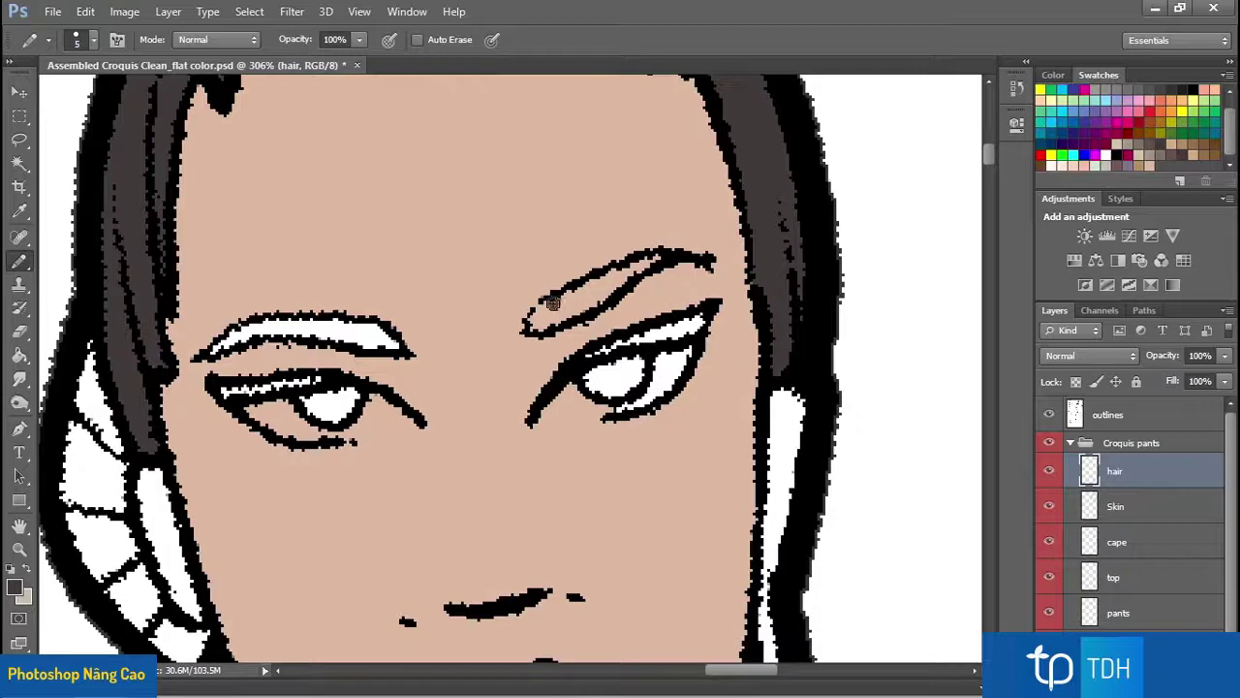
drag(542, 310, 572, 305)
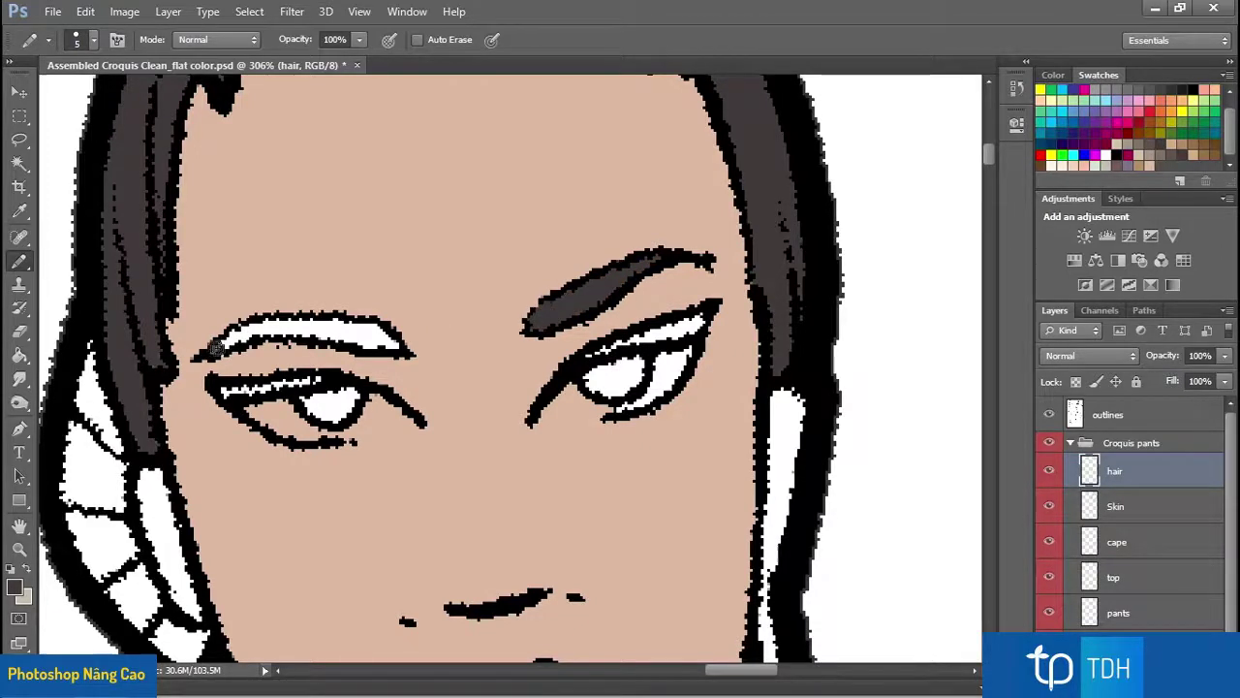
mouse_move(235, 335)
mouse_down()
mouse_move(337, 323)
mouse_move(394, 345)
mouse_move(254, 330)
mouse_up()
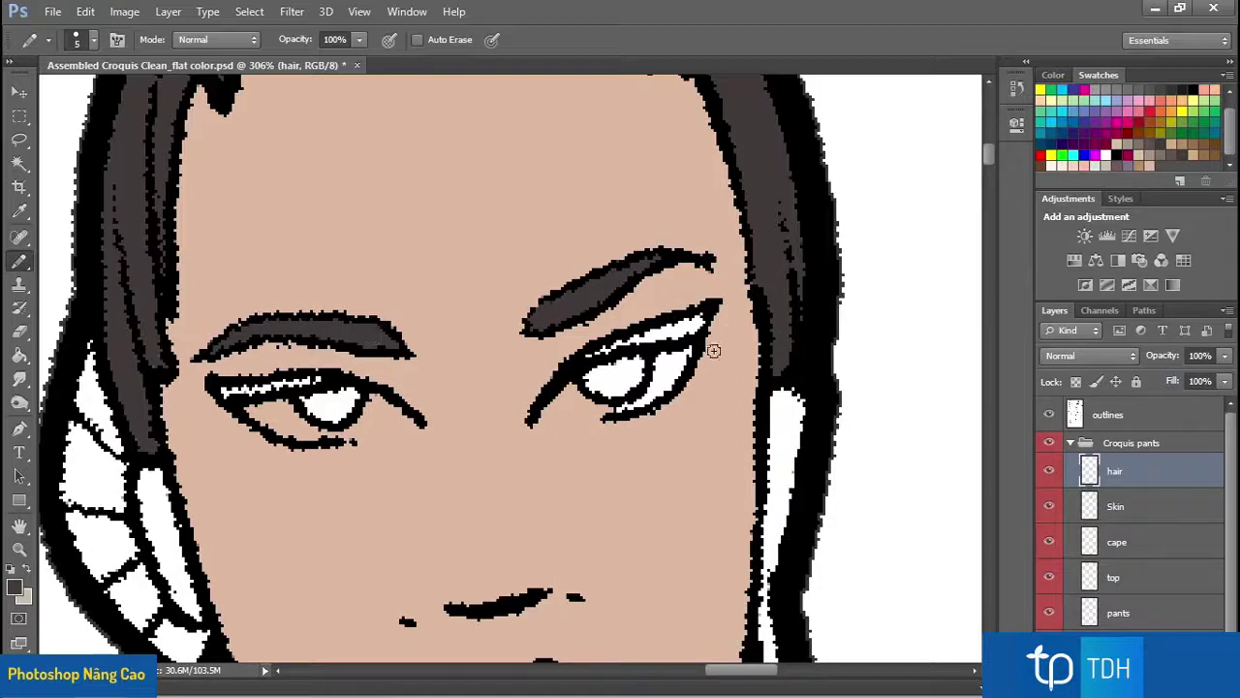
Step: Paint the long hanging shape beside the neck dark brown-gray on the hair layer with a size 13 Pencil
key(ctrl+1)
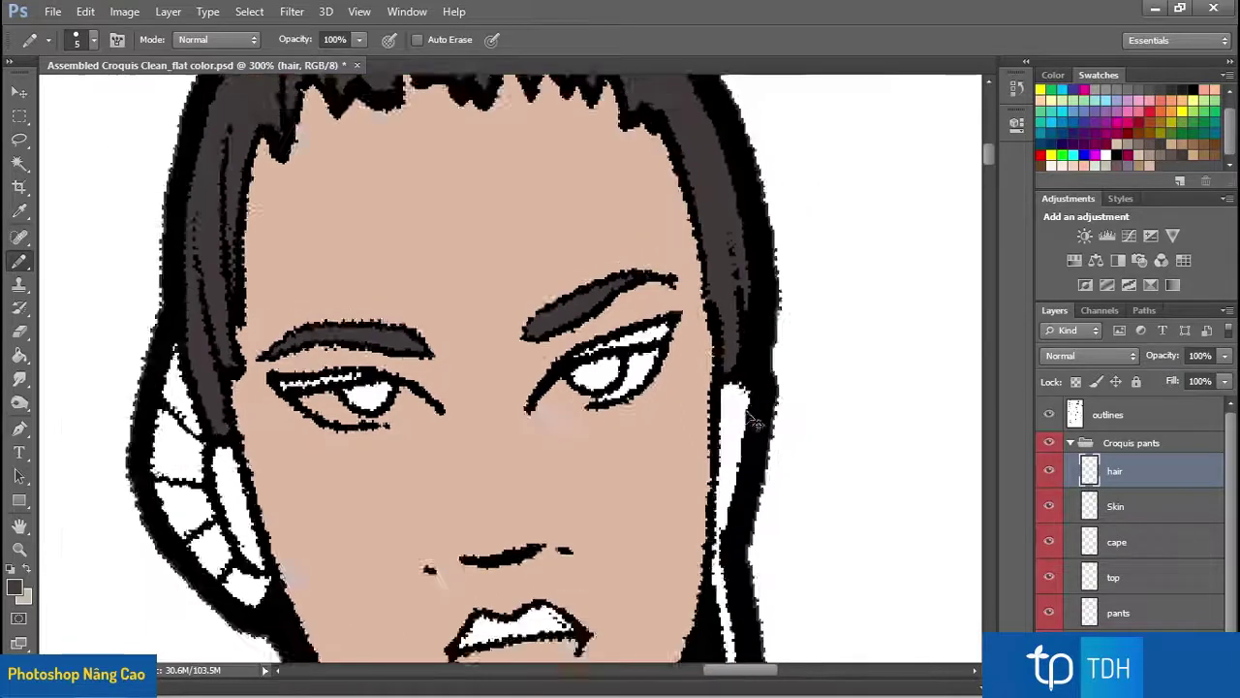
key(ctrl+minus)
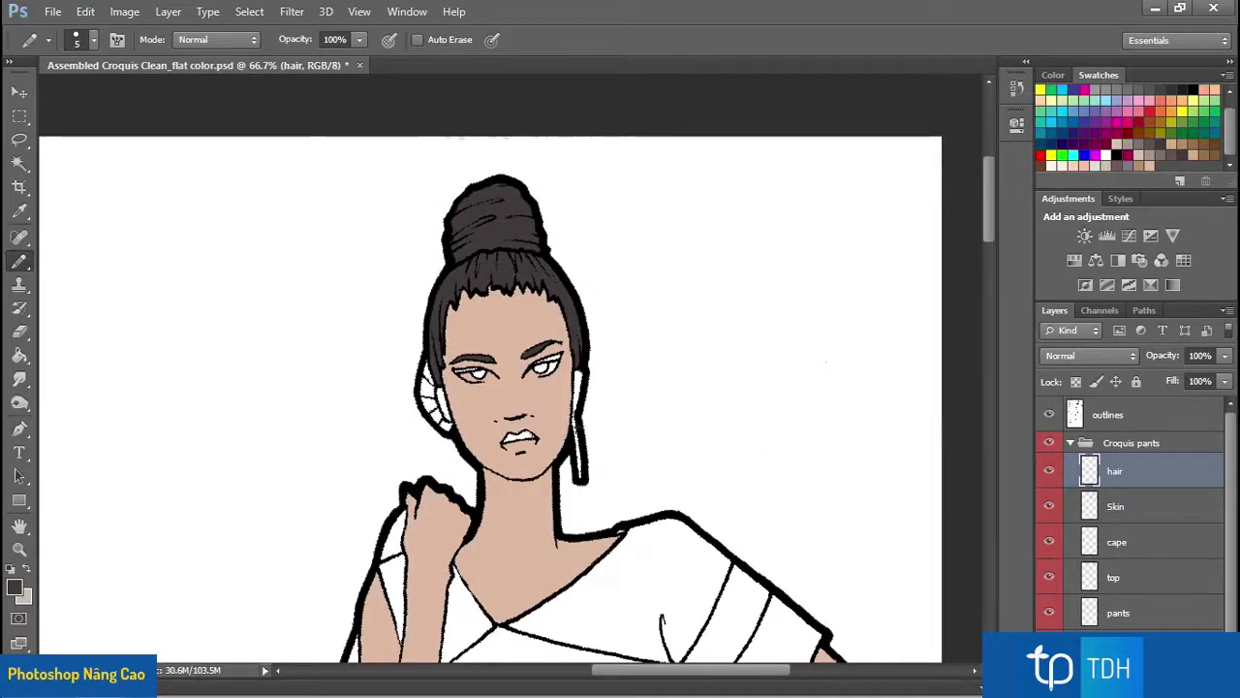
right_click(579, 426)
drag(602, 471, 614, 469)
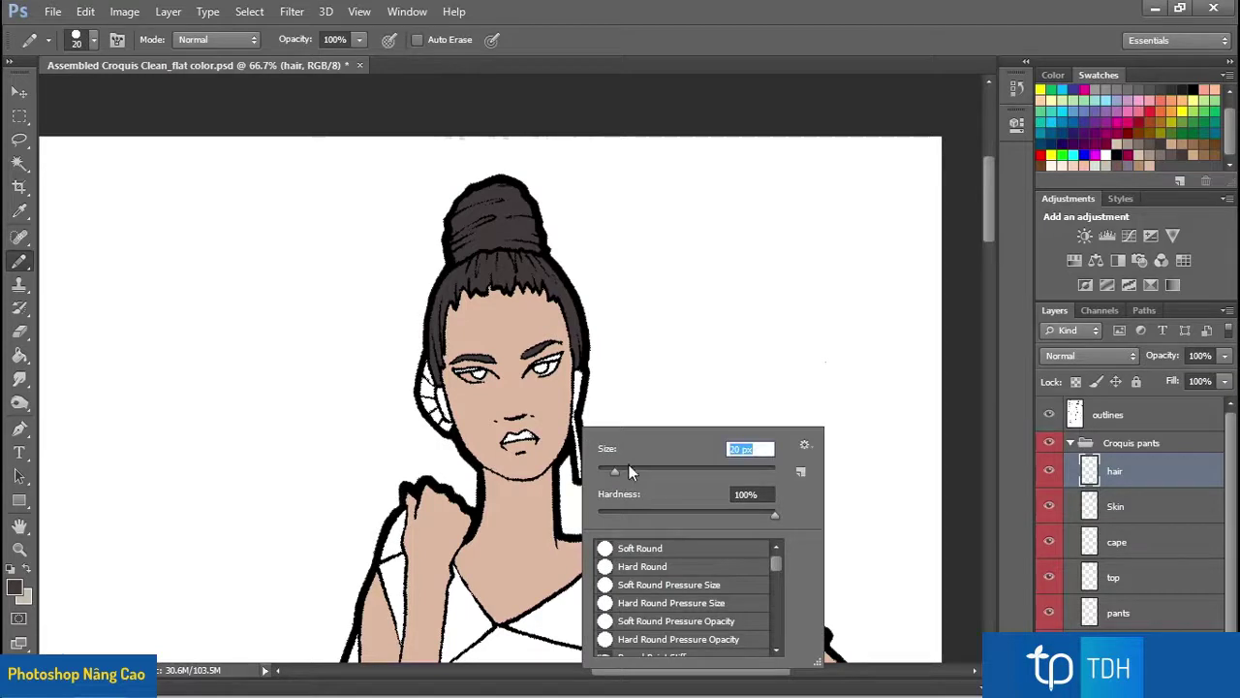
key(Return)
click(581, 479)
Step: Paint both ears on the Skin layer with the Pencil in the skin tone sampled from the face
click(1154, 505)
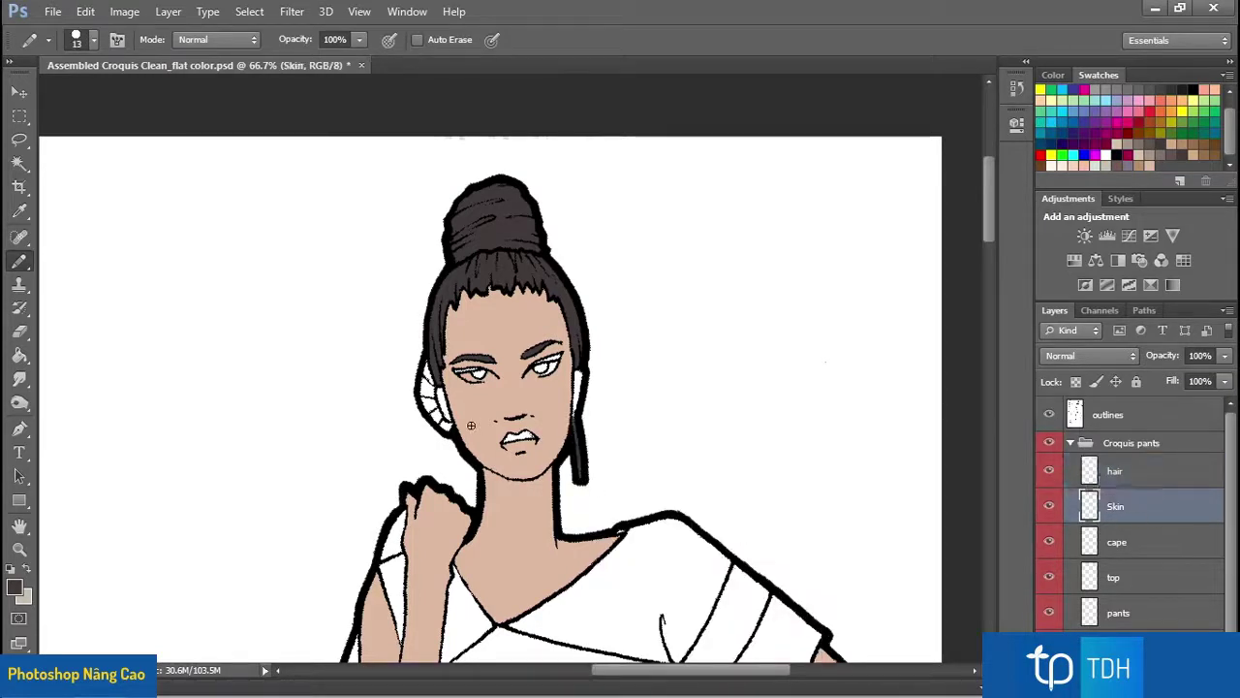
alt+click(531, 390)
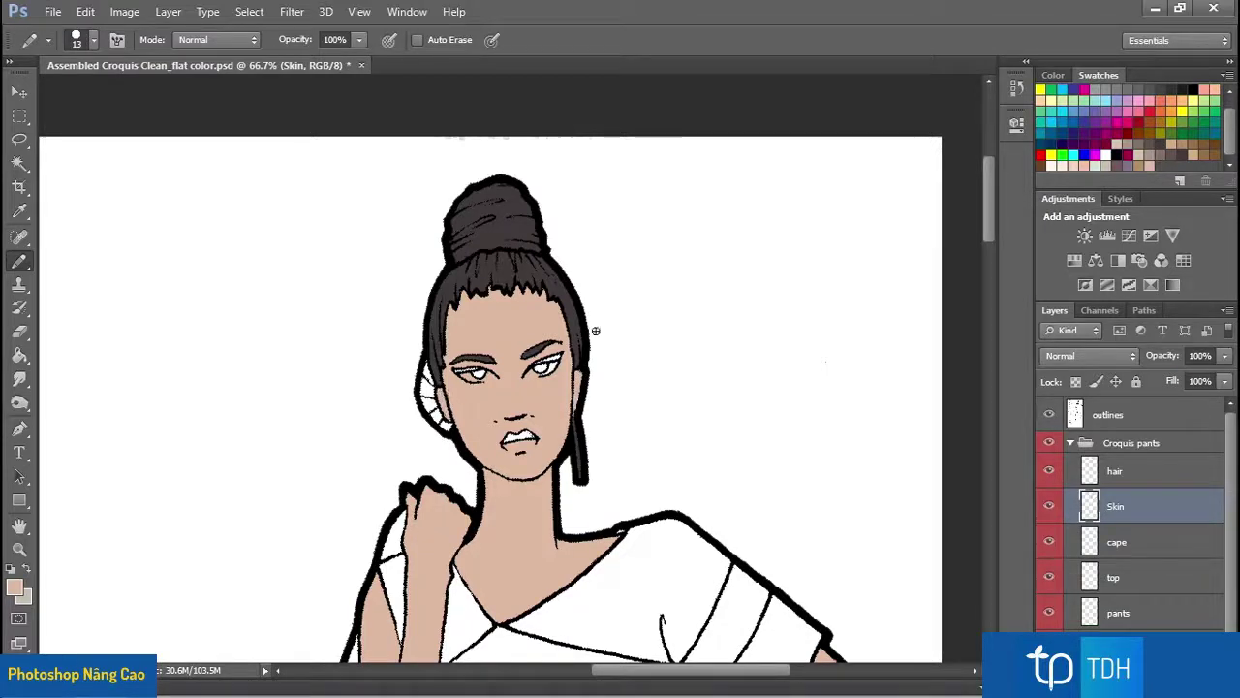
Step: Fill all sections of the cape with a beige-gray swatch on the cape layer using the Paint Bucket
drag(645, 620, 590, 255)
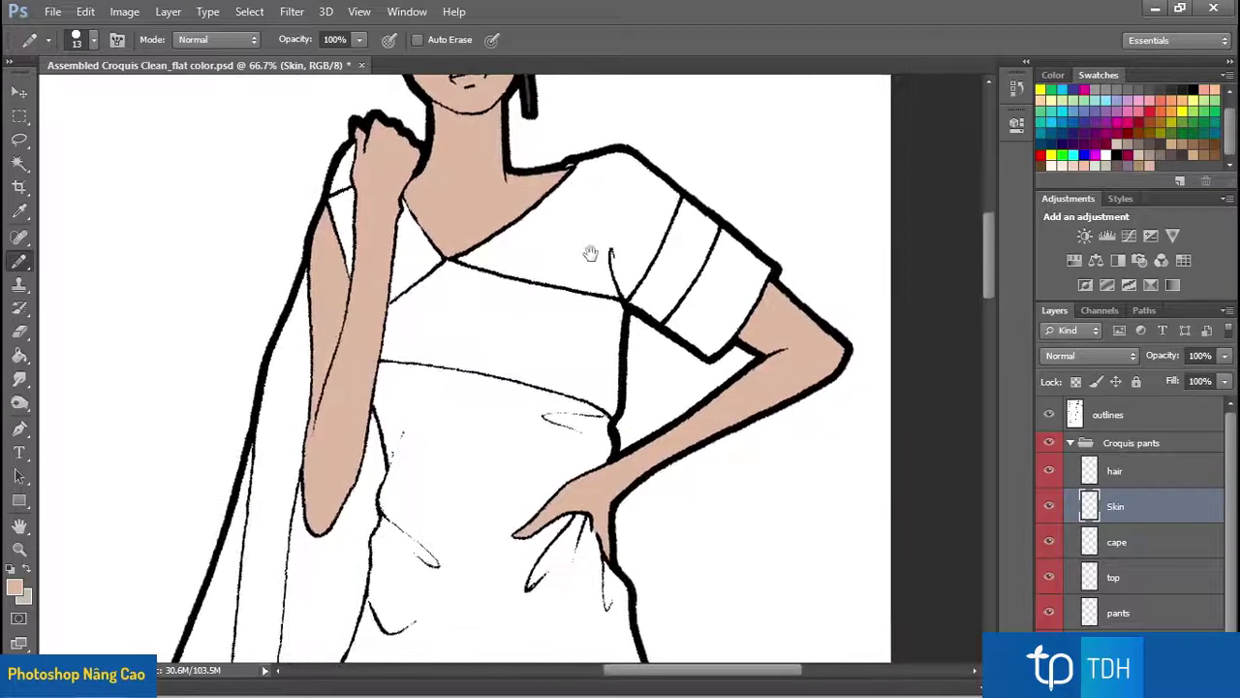
click(1123, 544)
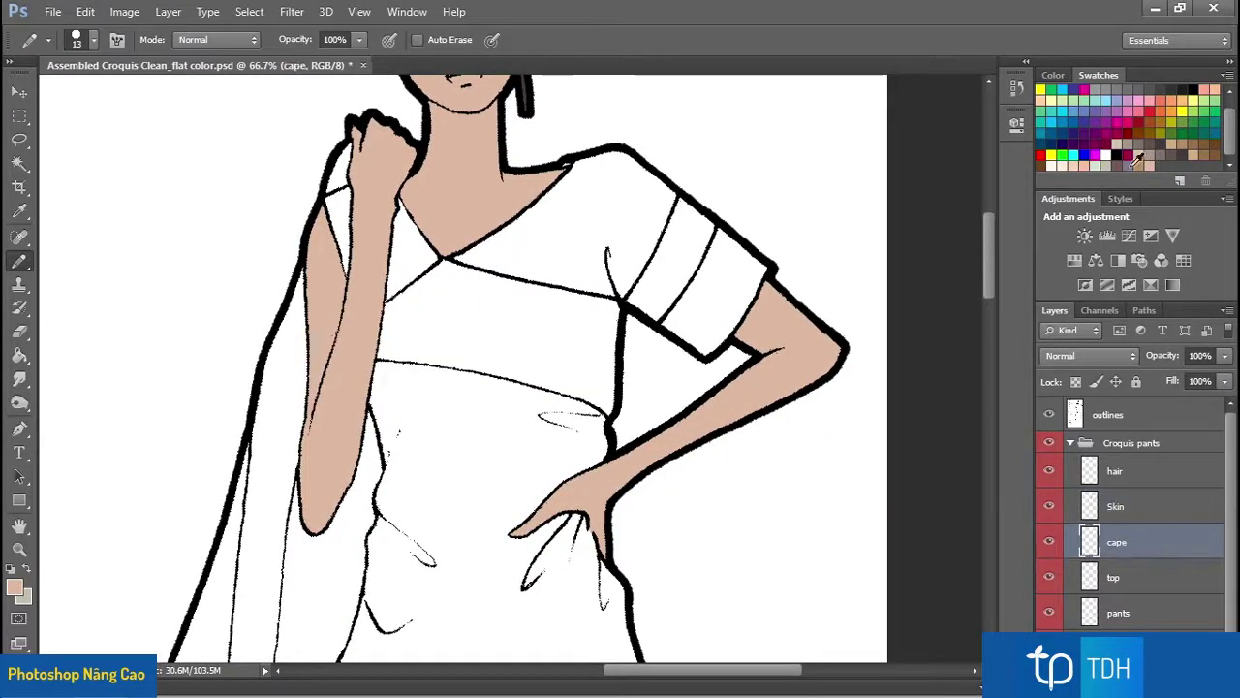
click(21, 353)
click(272, 409)
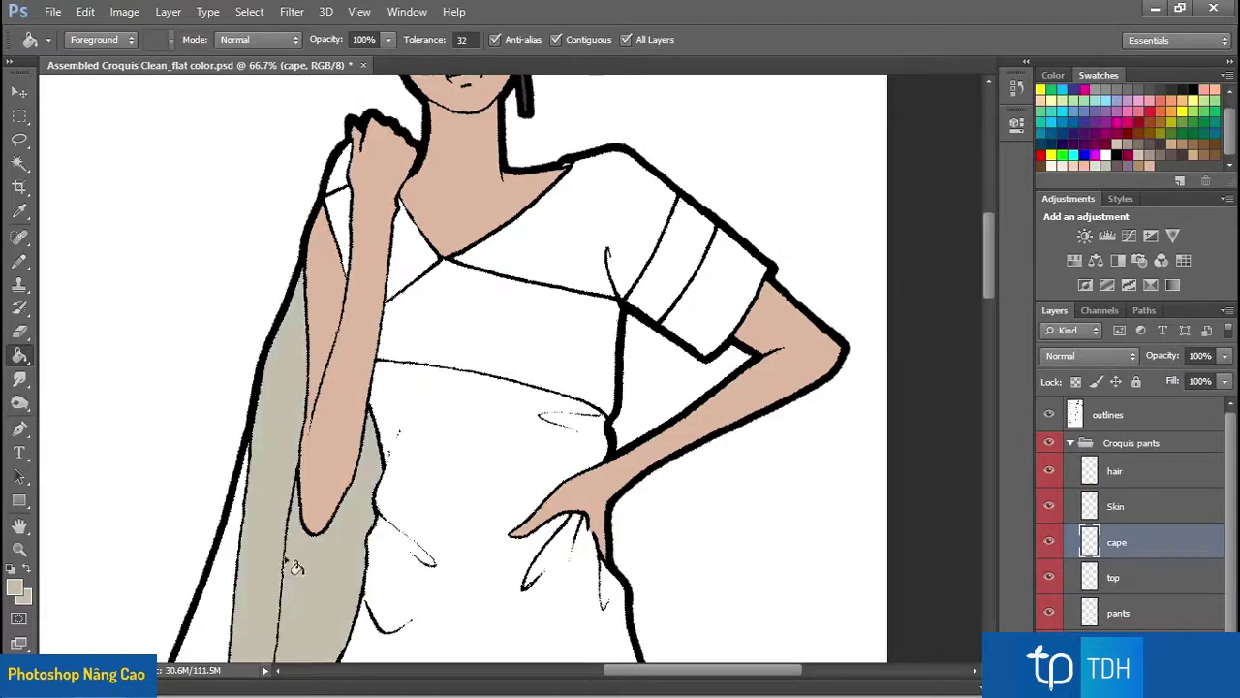
scroll(272, 409, down, 5)
click(216, 401)
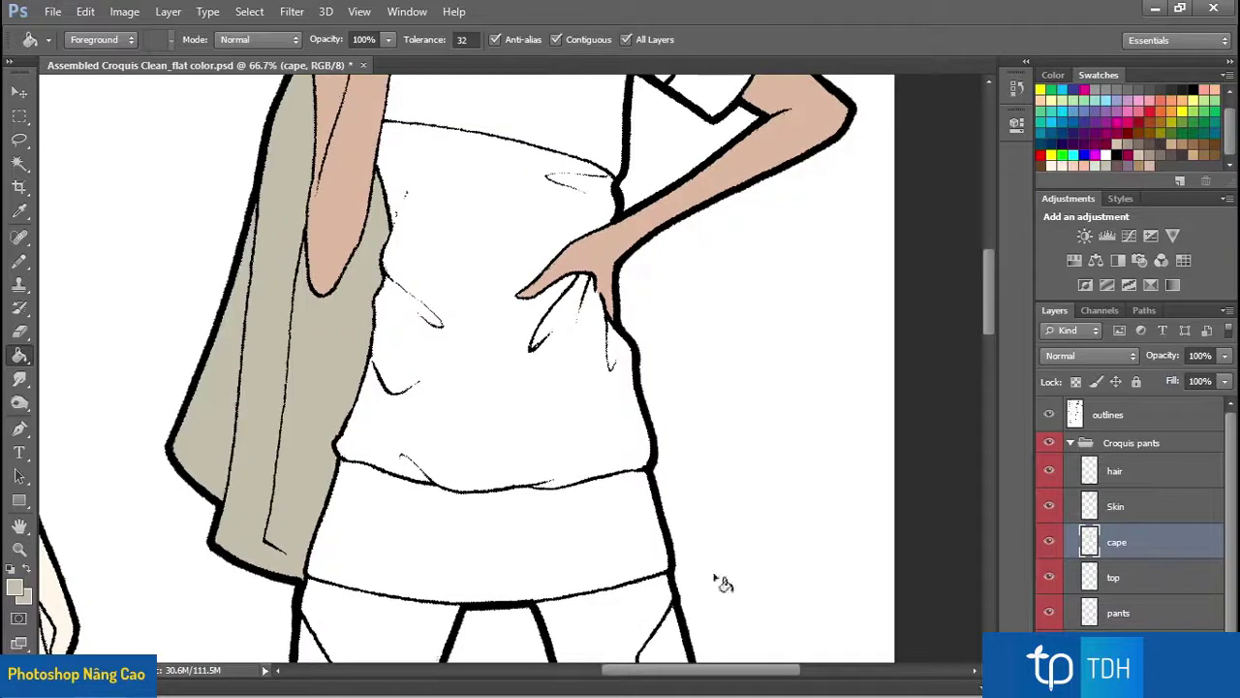
Step: Fill the top's draped midsection, neckline panels and sleeve band with the same beige-gray on the top layer
click(1136, 580)
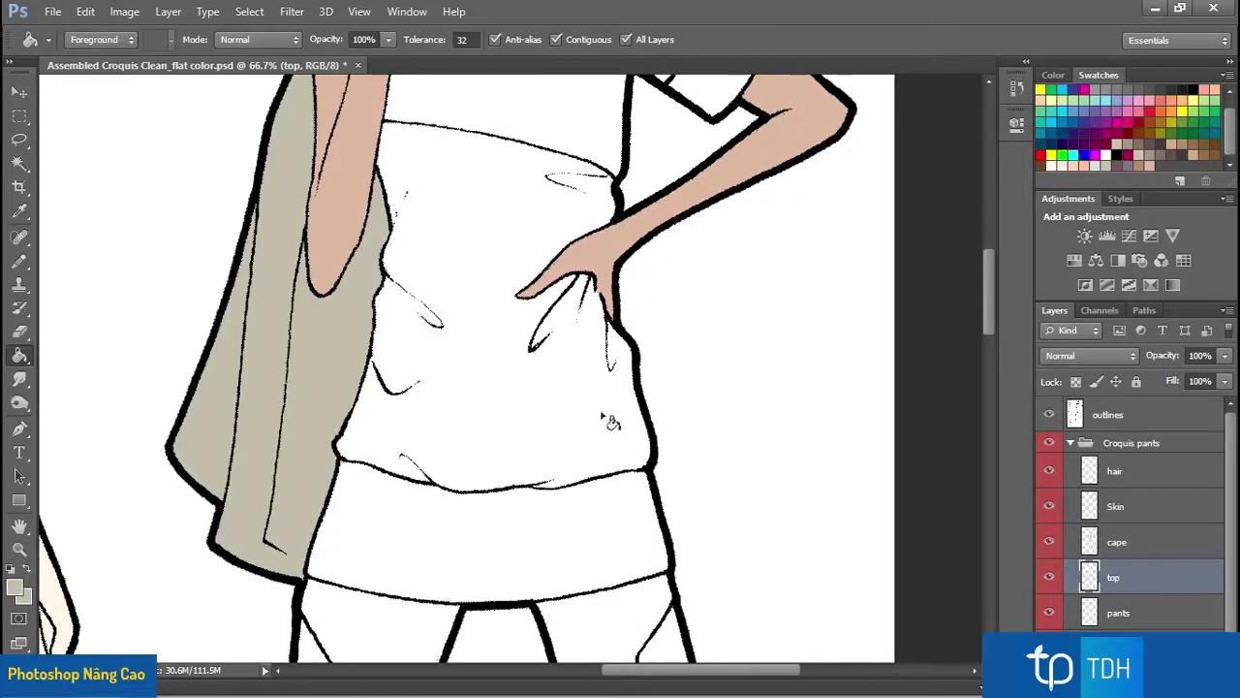
click(591, 417)
drag(461, 292, 461, 306)
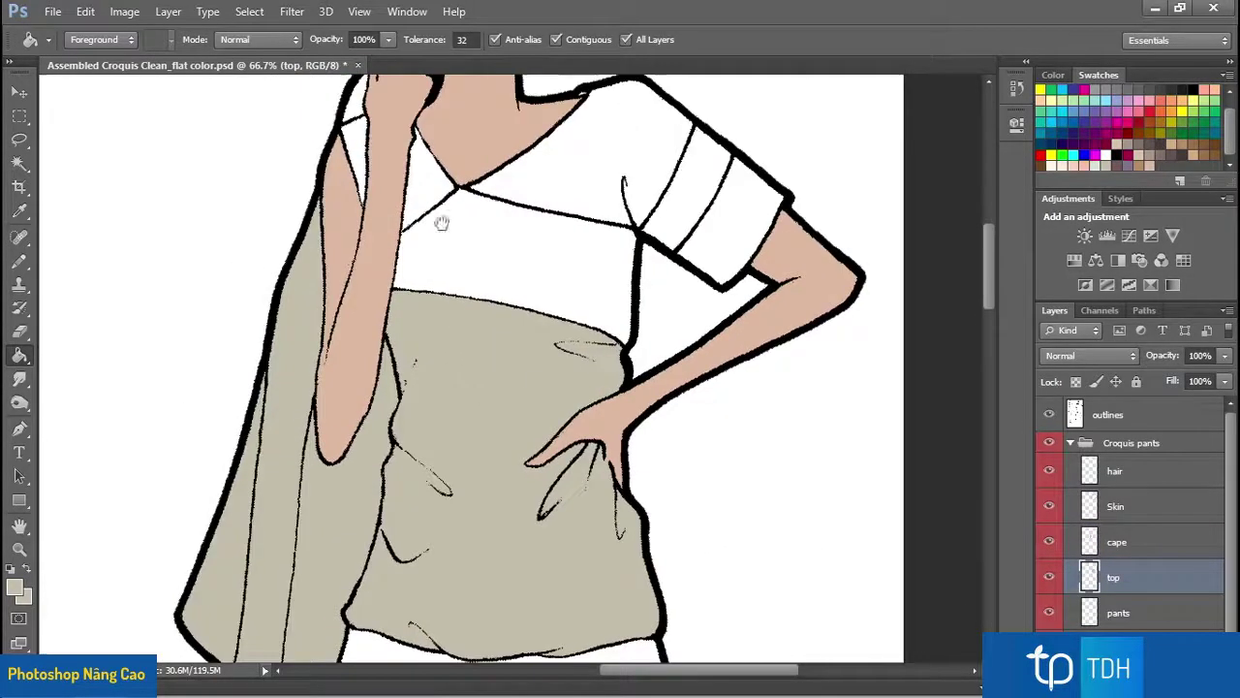
click(424, 185)
click(684, 213)
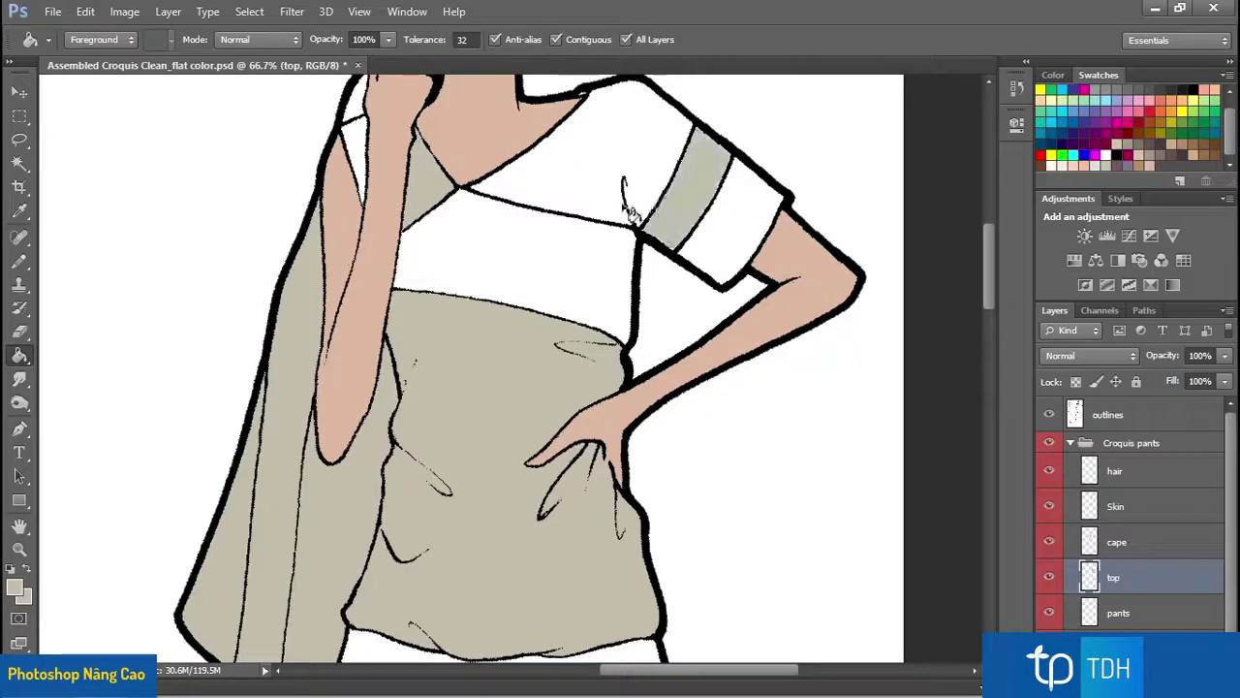
click(354, 144)
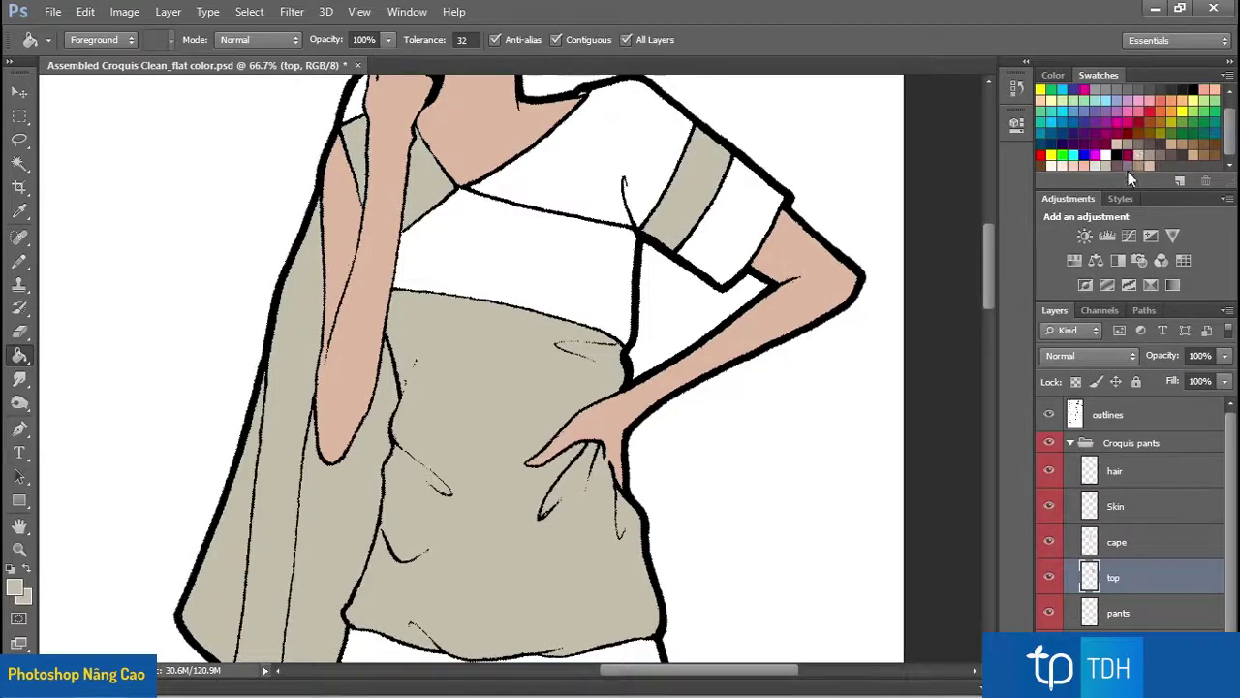
Step: Fill the top's shoulder, chest panel, sleeve cuff and hip band with a muted purple swatch
click(1136, 158)
click(646, 148)
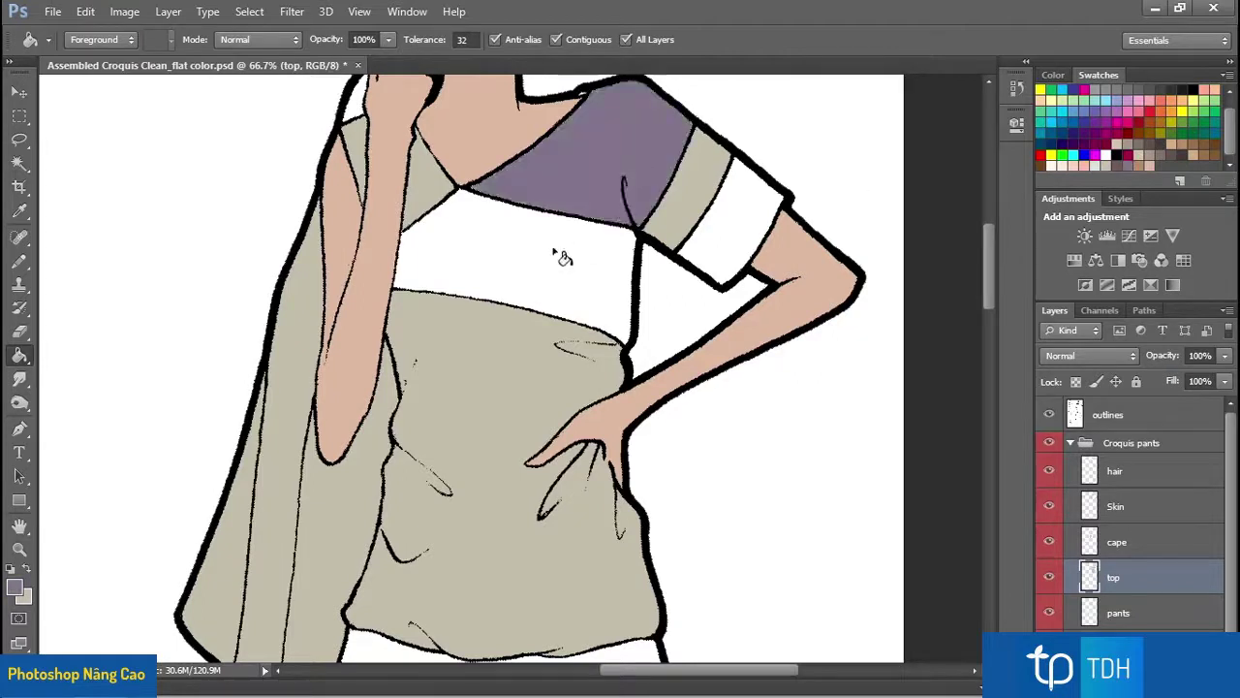
click(565, 256)
click(729, 227)
drag(705, 578, 743, 210)
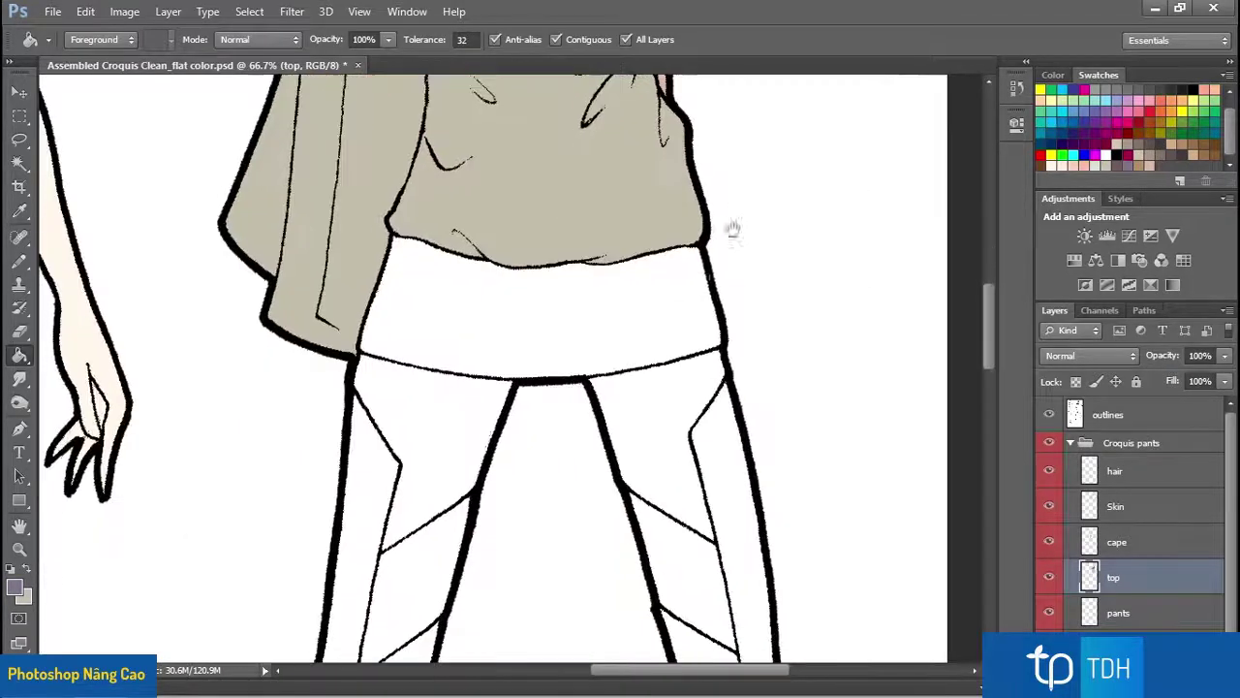
click(652, 306)
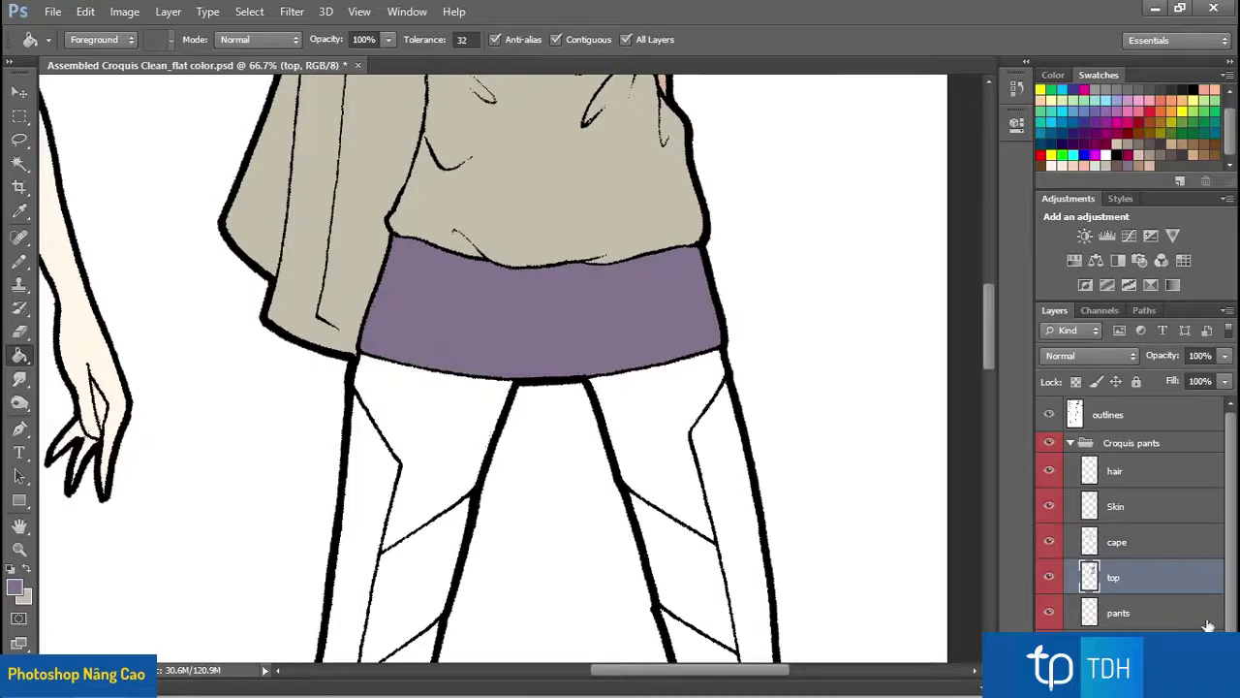
Step: Fill the upper thigh and outer side sections of both pant legs with a muted reddish-brown swatch on the pants layer
click(1175, 614)
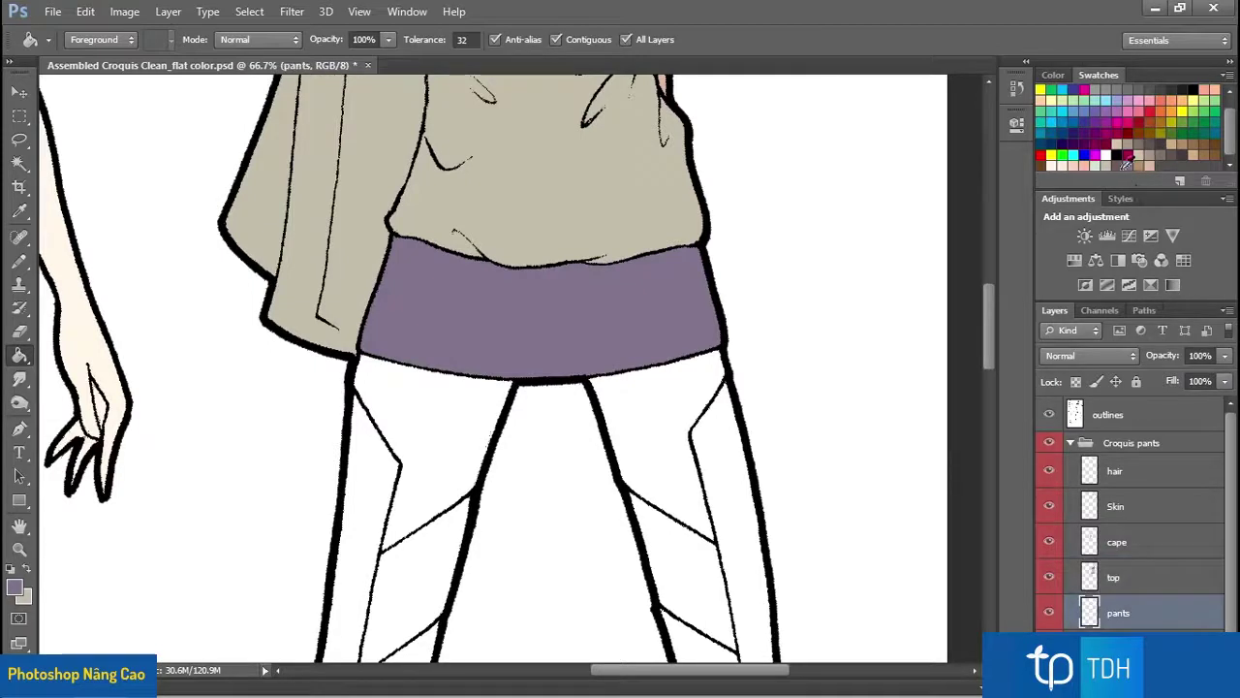
click(669, 427)
click(722, 466)
click(446, 428)
click(379, 470)
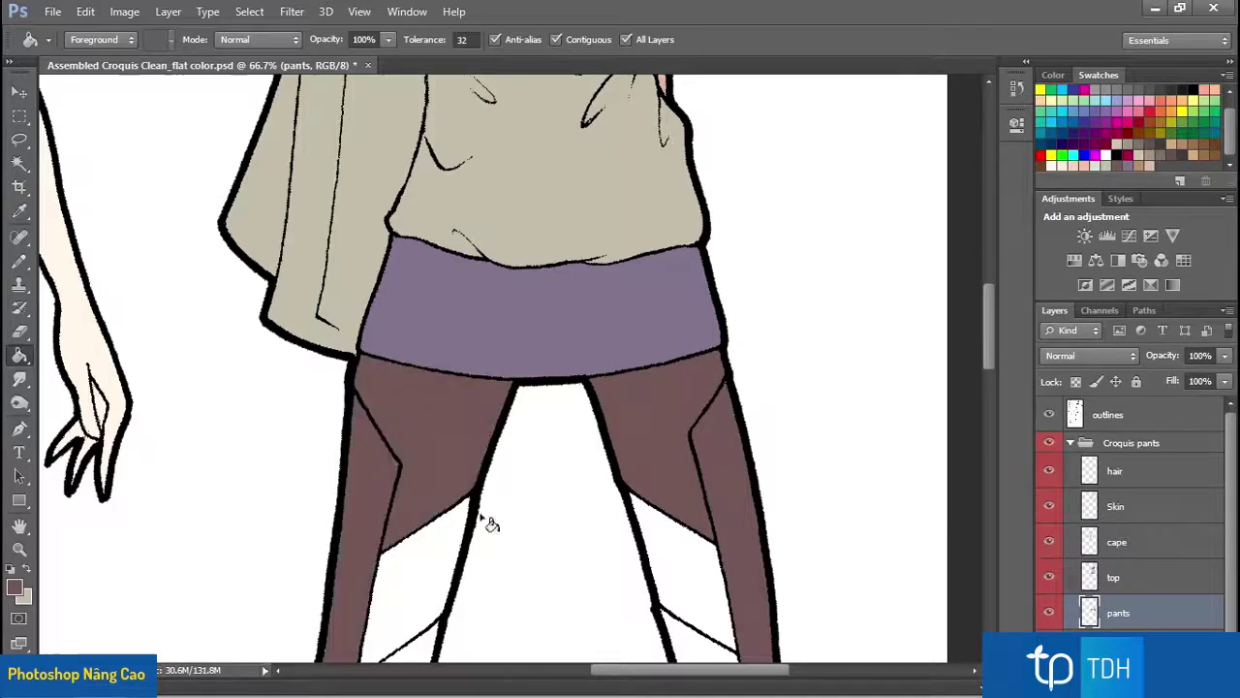
Step: Fill the inner leg, knee and calf sections of both pant legs with the reddish-brown, leaving the accent panels empty
scroll(415, 487, down, 5)
click(694, 368)
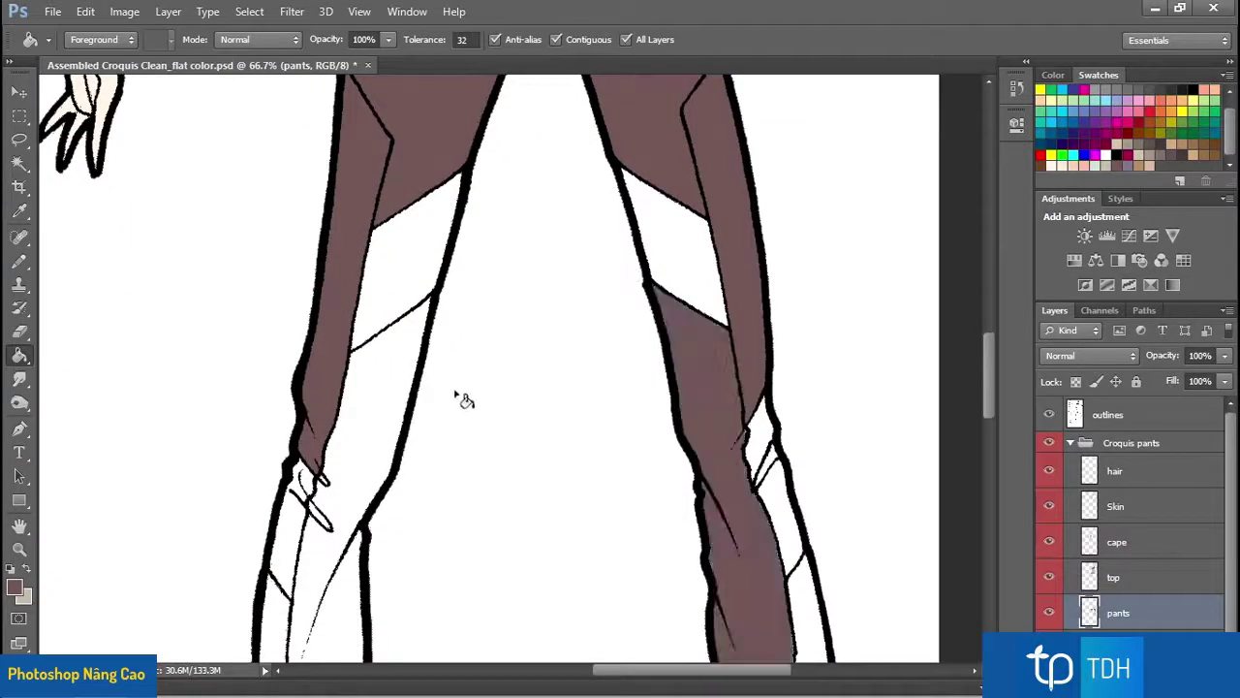
click(387, 410)
mouse_move(526, 501)
mouse_down()
mouse_move(537, 300)
mouse_move(607, 280)
mouse_up()
click(737, 232)
click(747, 277)
click(795, 553)
click(281, 291)
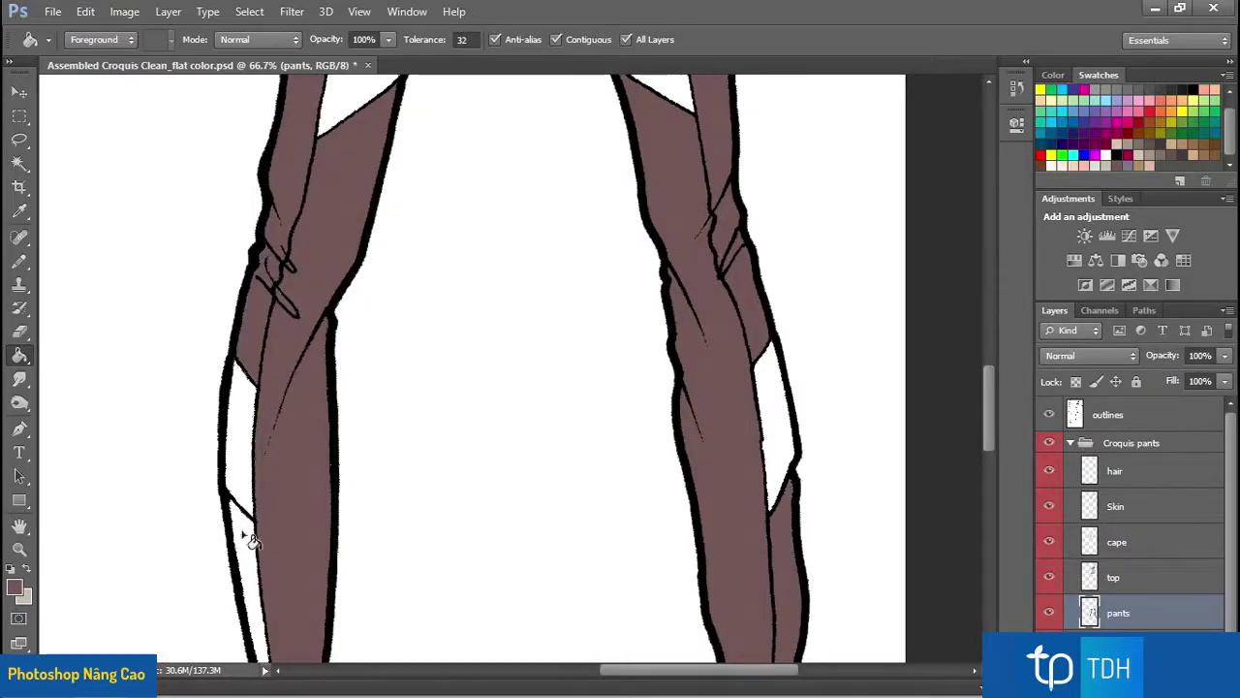
Step: Fill the remaining lower calf section and the small gaps between the ankle folds with the reddish-brown
scroll(250, 541, down, 5)
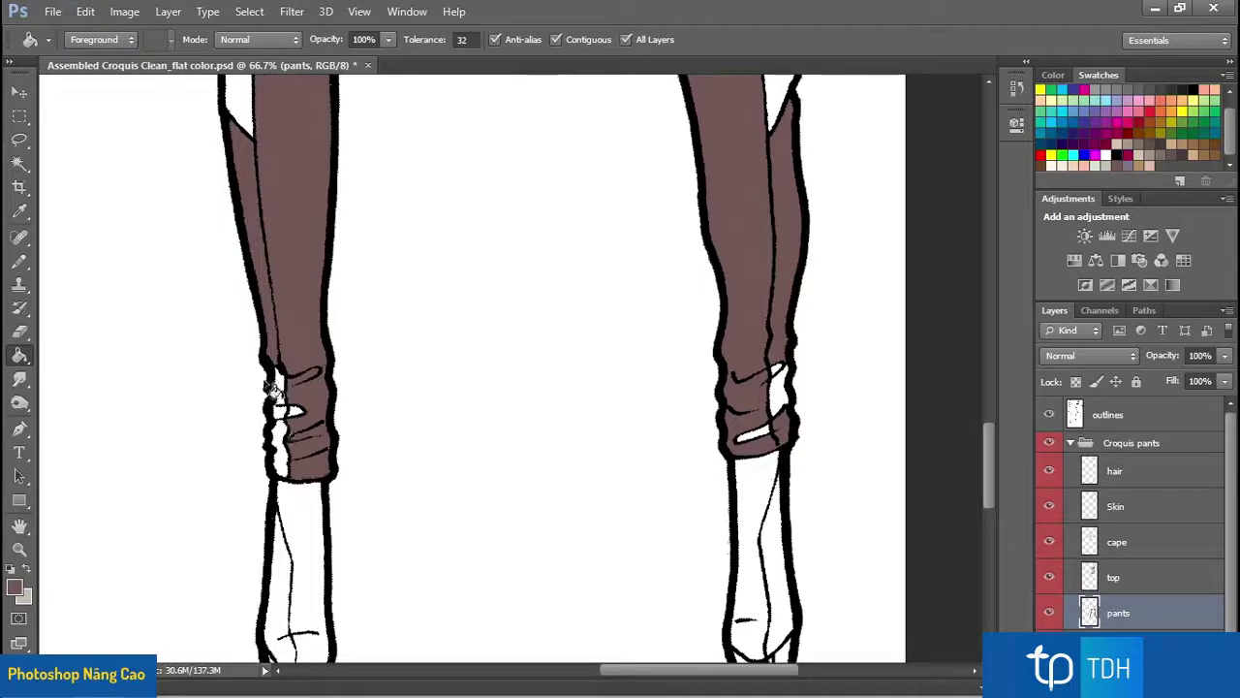
click(277, 389)
click(287, 435)
click(293, 411)
click(780, 401)
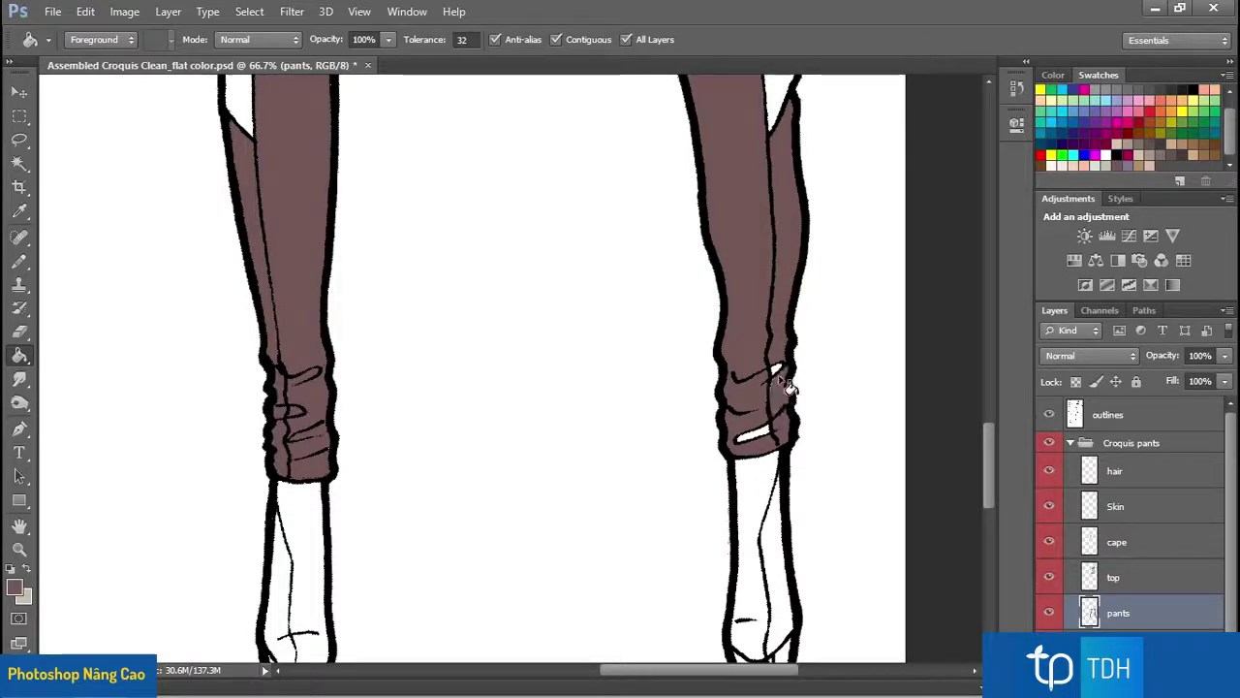
click(761, 438)
Step: Fill the thigh and calf accent panels on both pant legs with the beige-gray swatch
drag(737, 280, 731, 657)
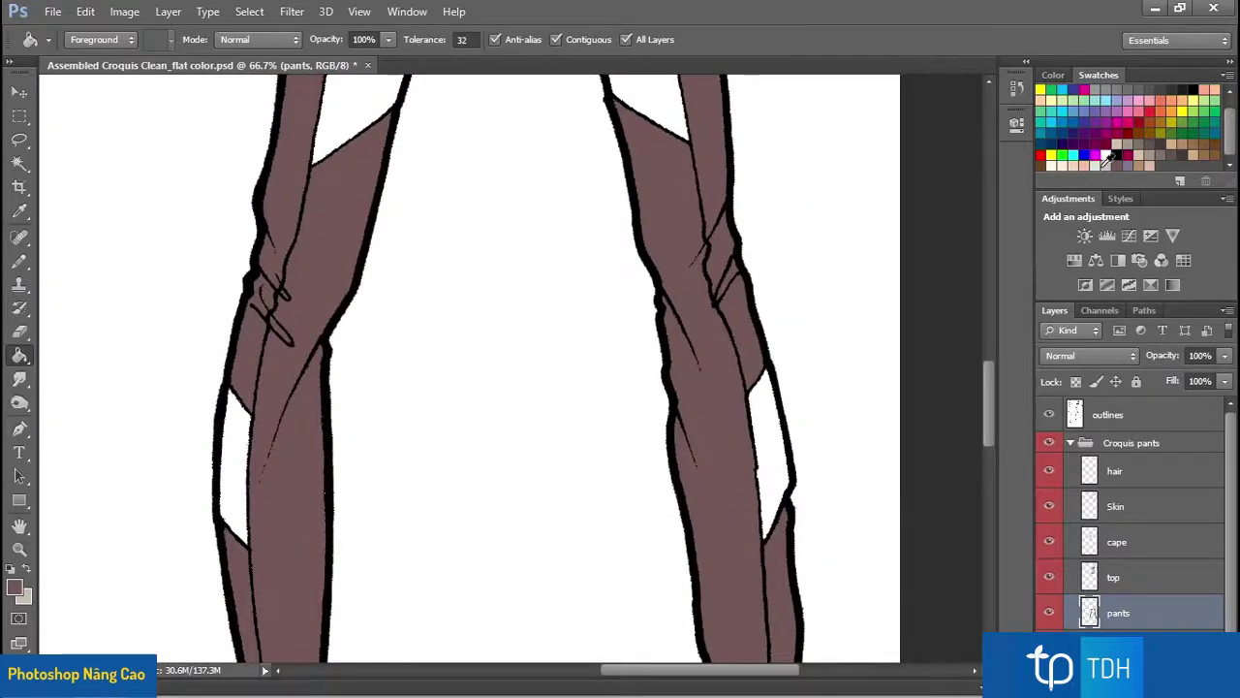
click(1108, 161)
click(670, 110)
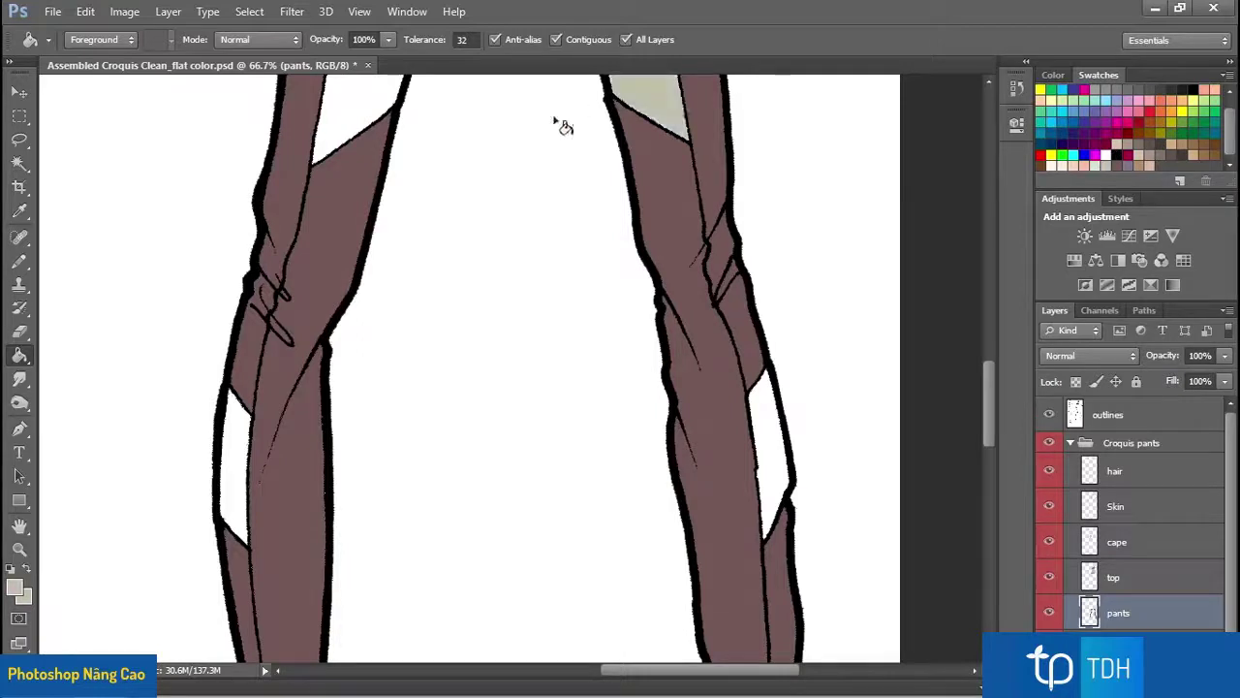
click(373, 114)
click(250, 478)
click(775, 465)
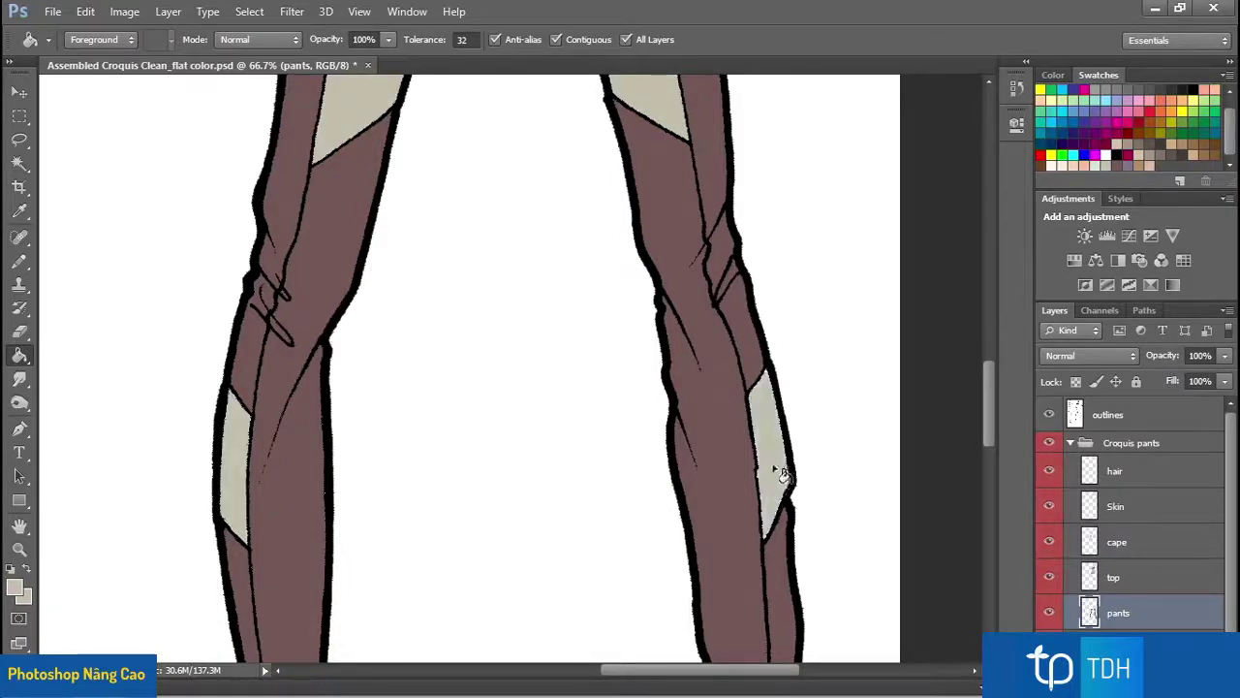
scroll(543, 388, up, 10)
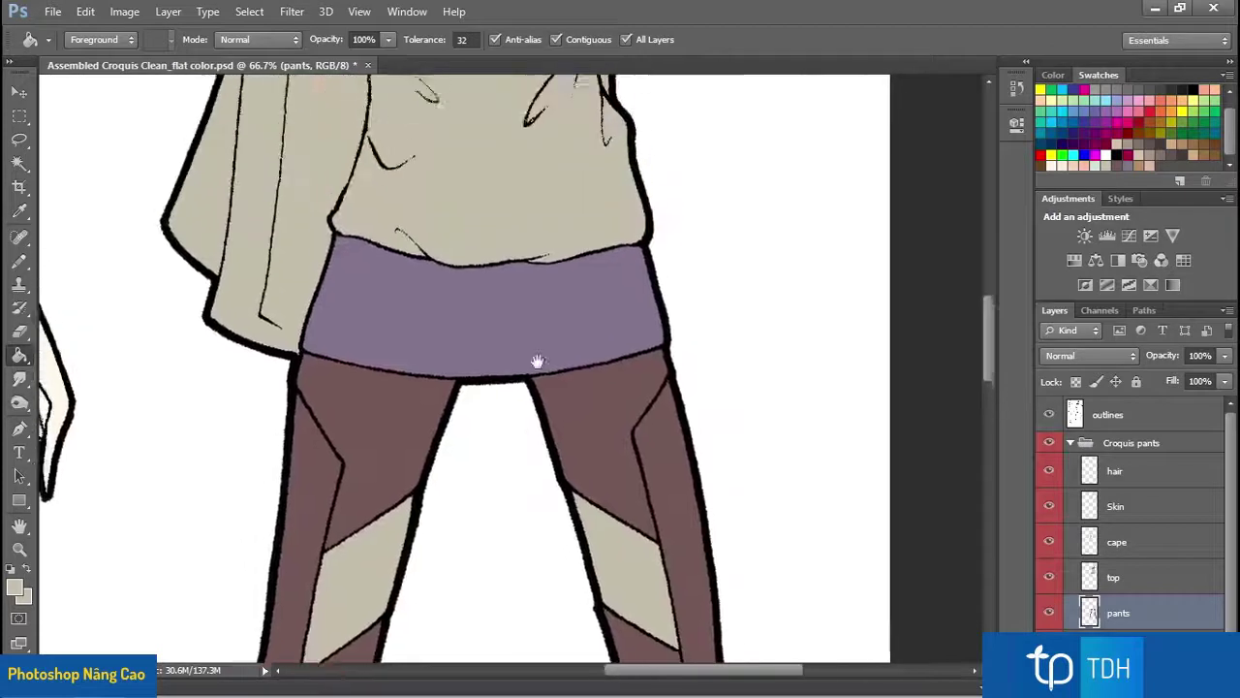
scroll(602, 660, up, 7)
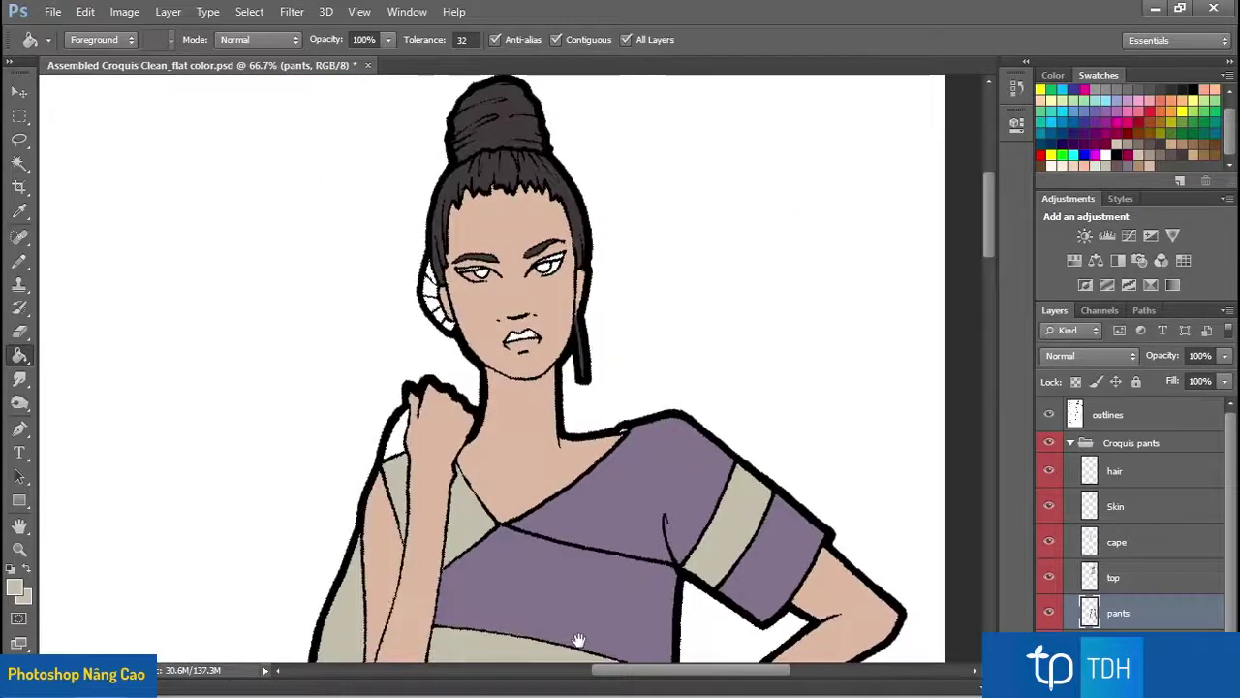
Step: Fill the white sections of the ornament beside the figure's ear with the muted purple swatch on the top layer
mouse_move(579, 633)
mouse_down()
mouse_move(575, 554)
mouse_move(609, 546)
mouse_up()
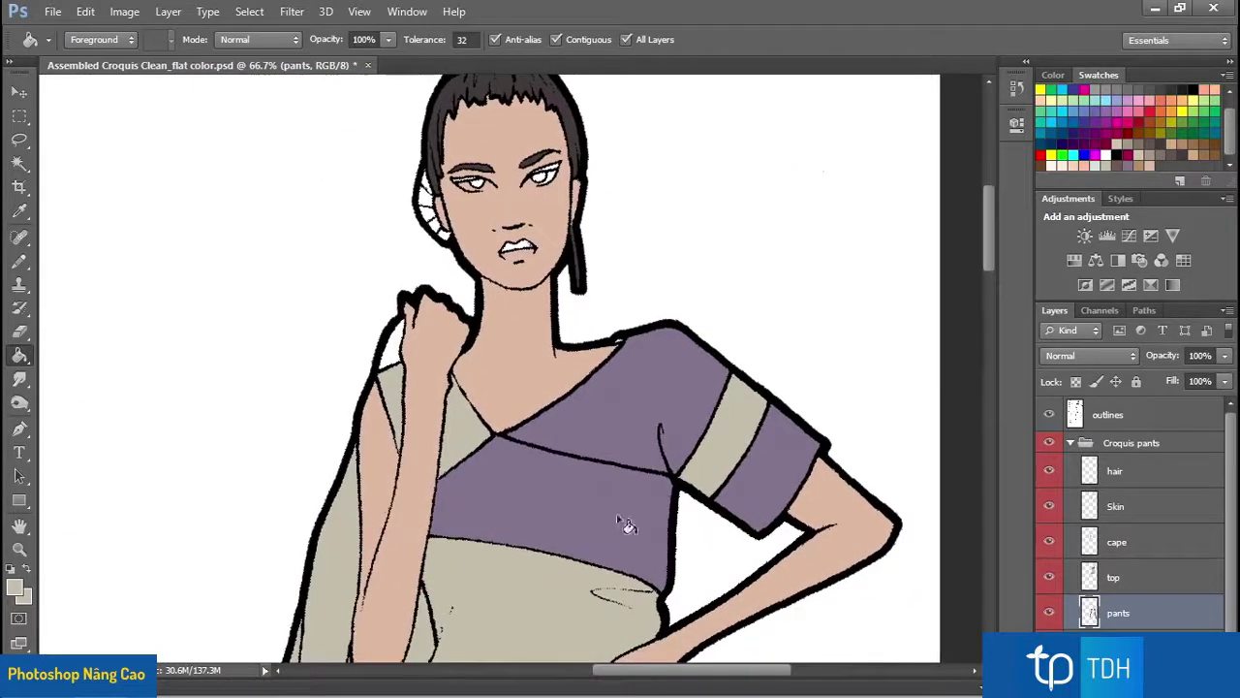
click(1163, 580)
click(1134, 157)
click(435, 194)
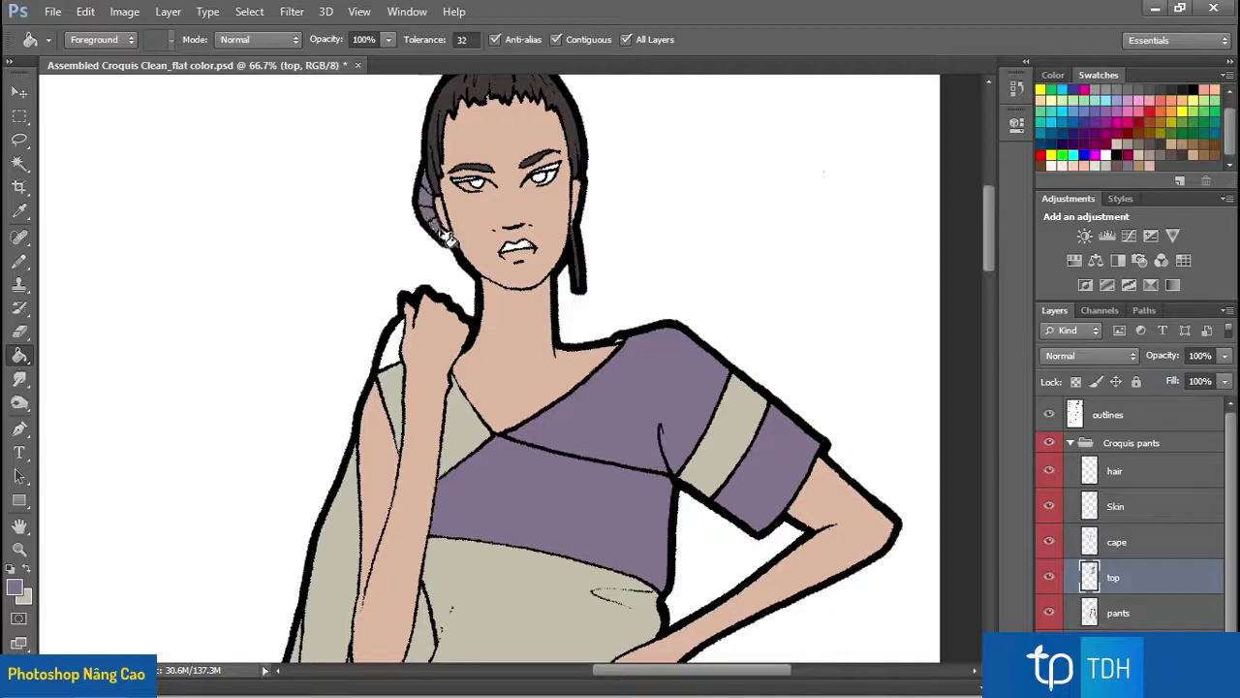
Step: Fill the empty cape area beside the raised fist on the cape layer with the beige-gray sampled from the cape
drag(366, 407, 397, 316)
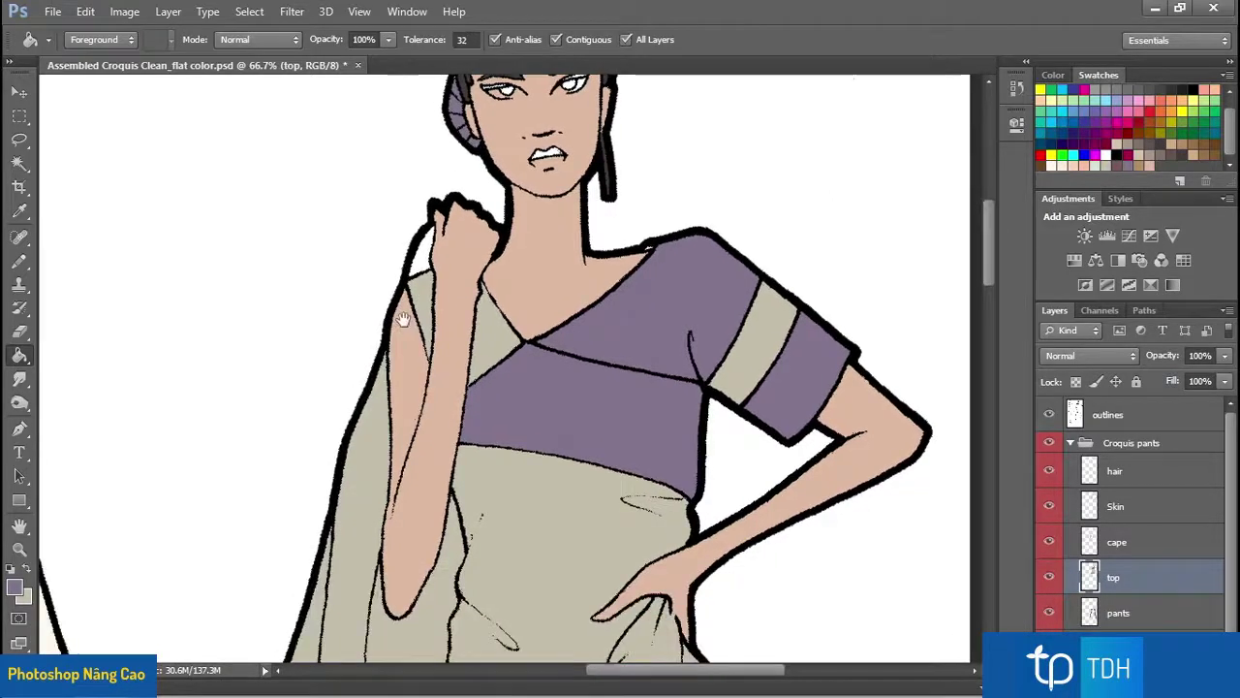
click(1144, 544)
alt+click(374, 479)
click(430, 271)
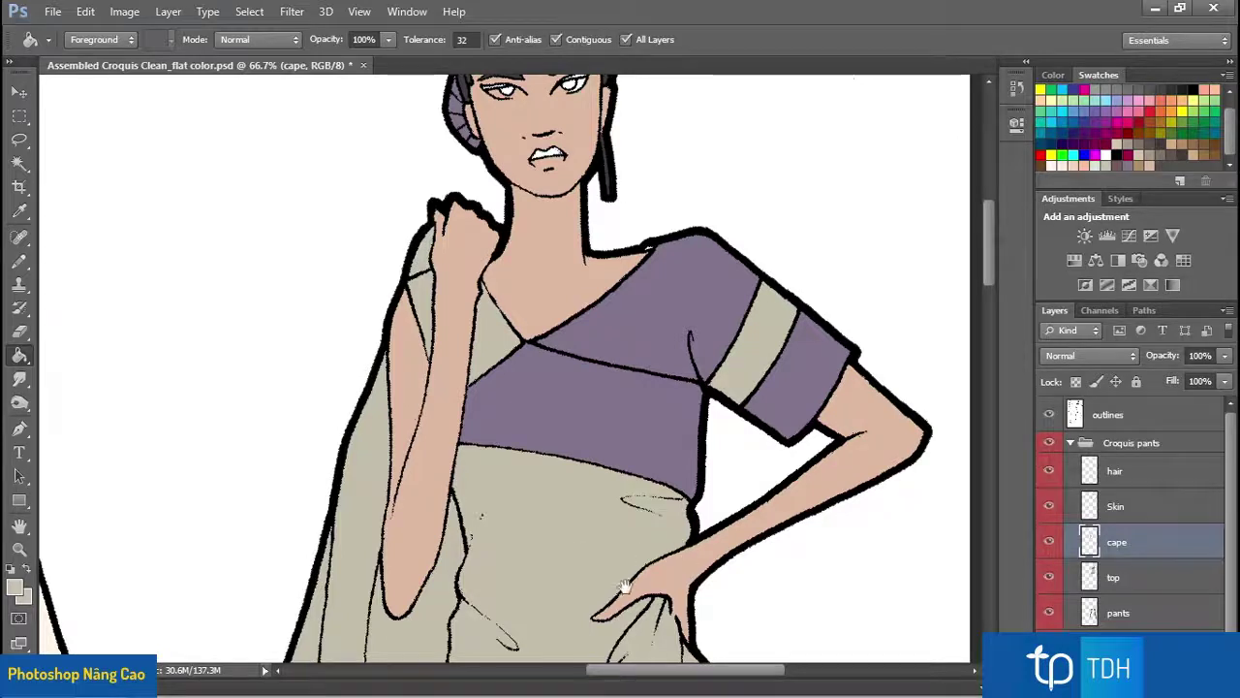
Step: Fill the upper sections of both boots with the beige-gray on the Boots layer, leaving the toes empty
scroll(628, 585, down, 10)
scroll(605, 385, down, 10)
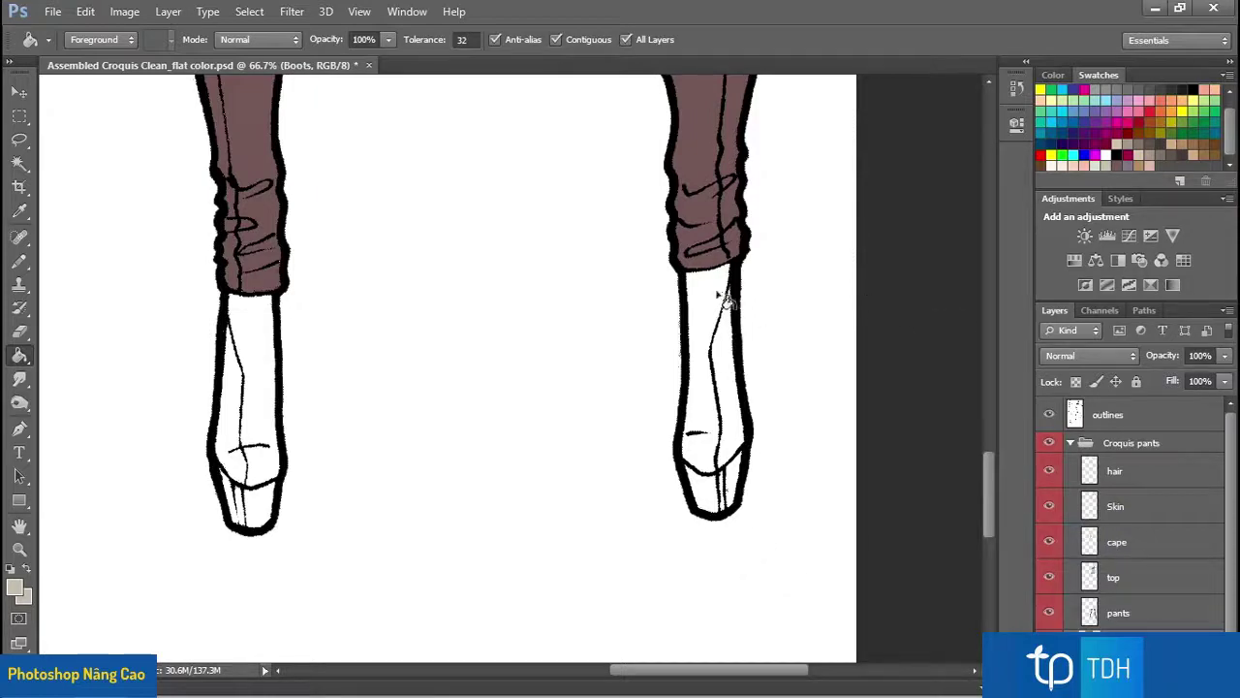
click(254, 364)
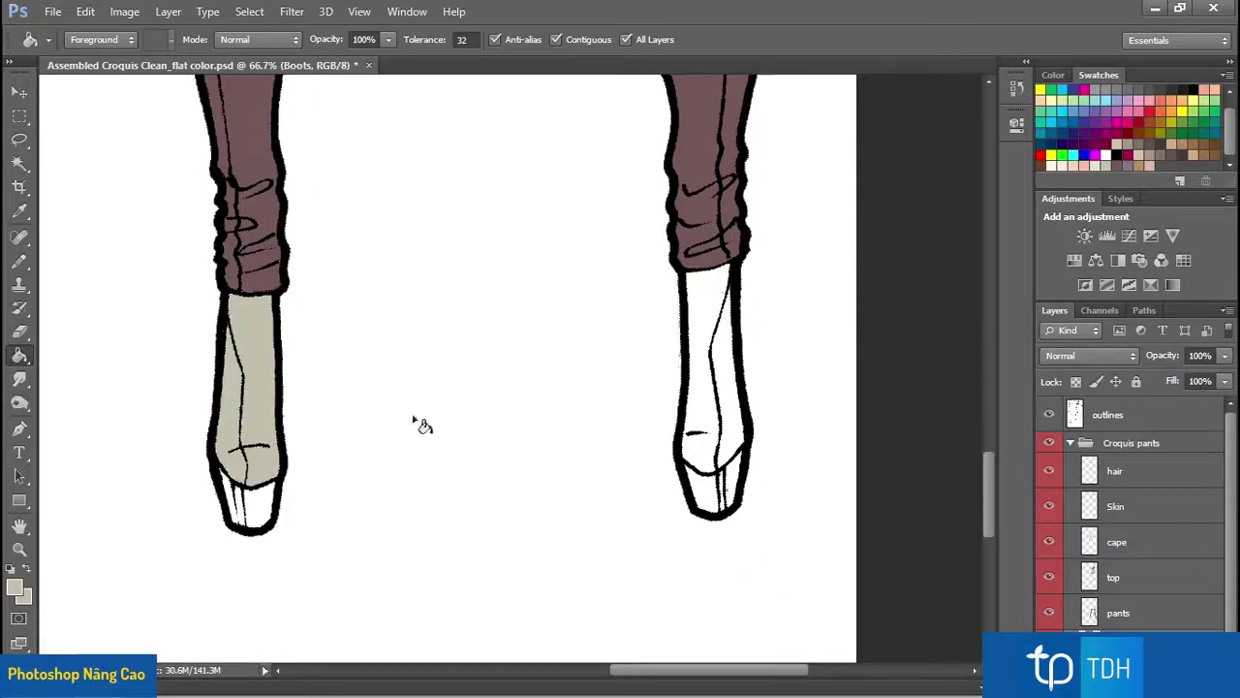
click(715, 313)
click(735, 417)
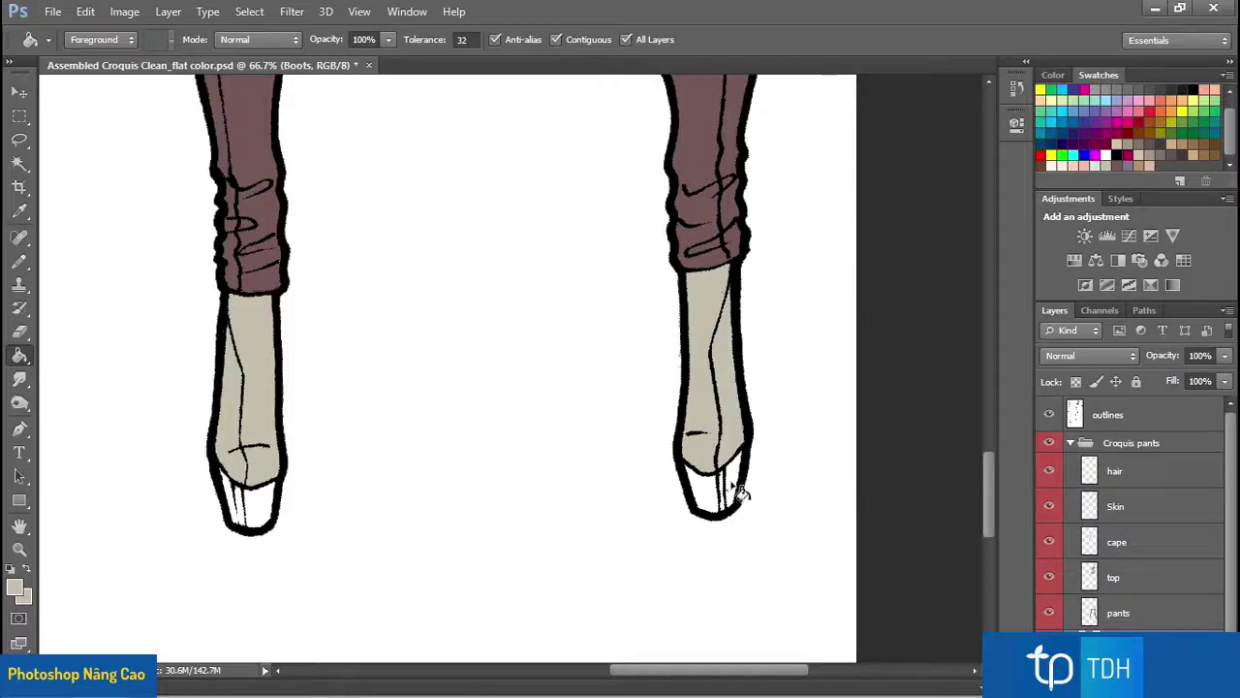
Step: Darken the reddish-brown swatch to #4b3433 and fill all toe sections of both boots with it on the Boots layer
click(1119, 165)
click(14, 587)
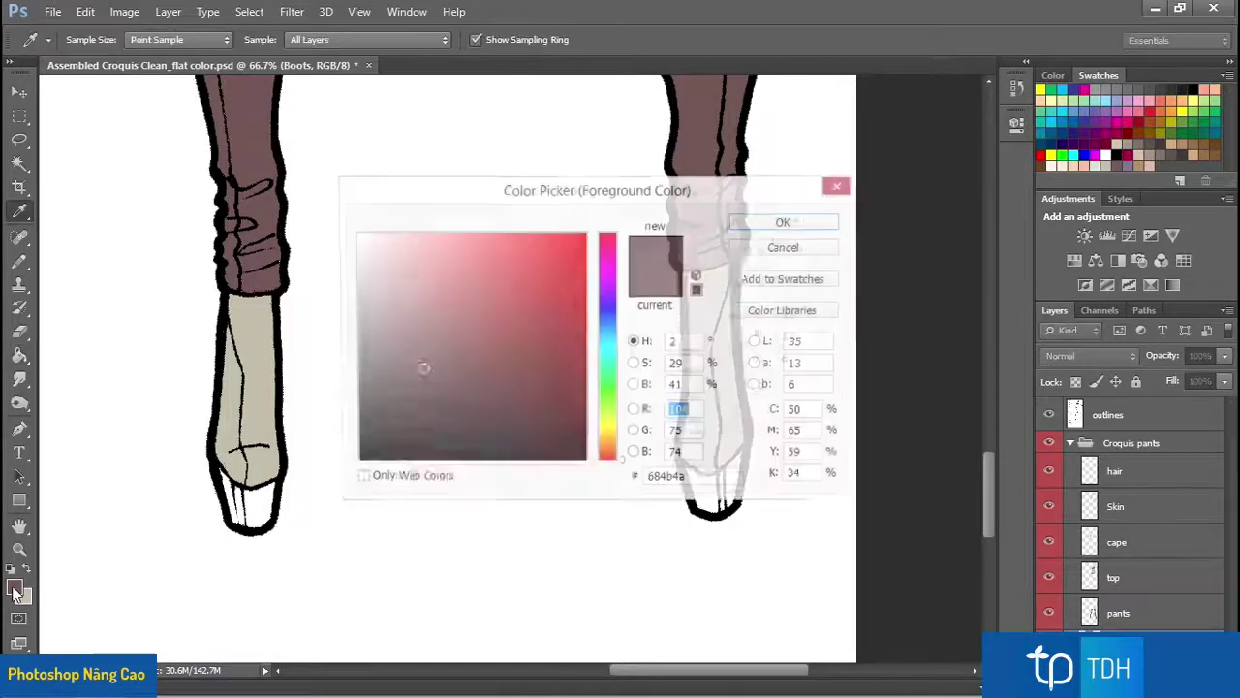
click(433, 398)
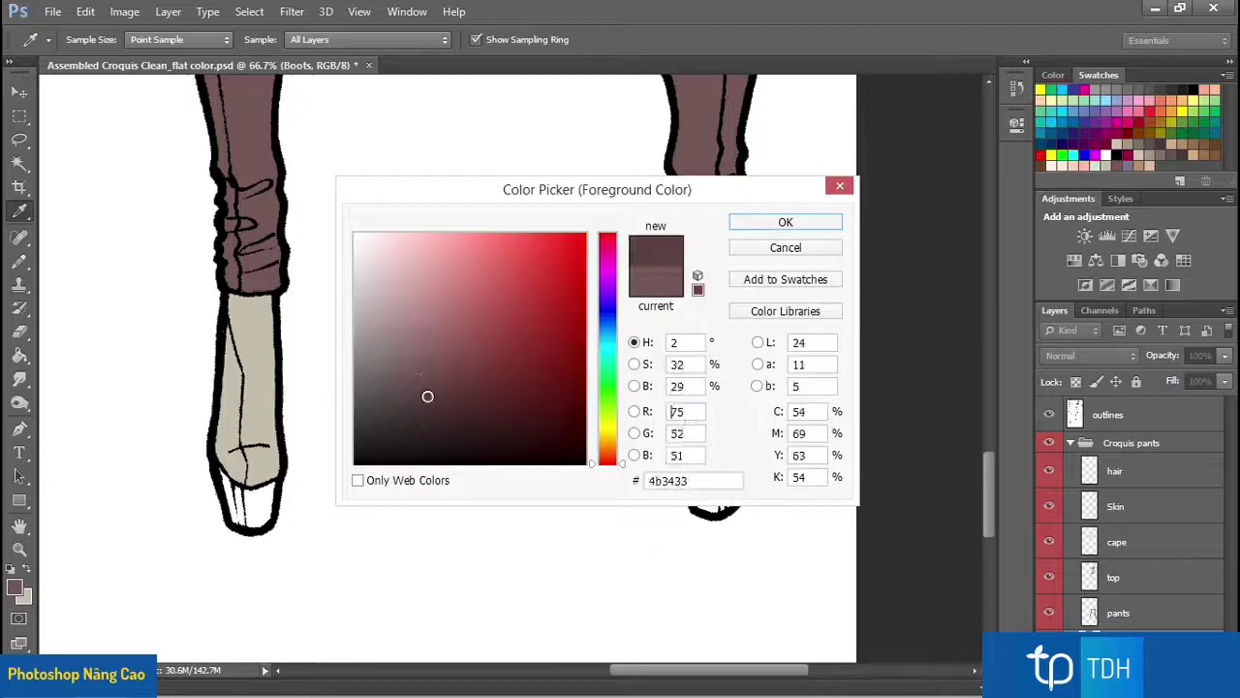
click(787, 221)
click(710, 494)
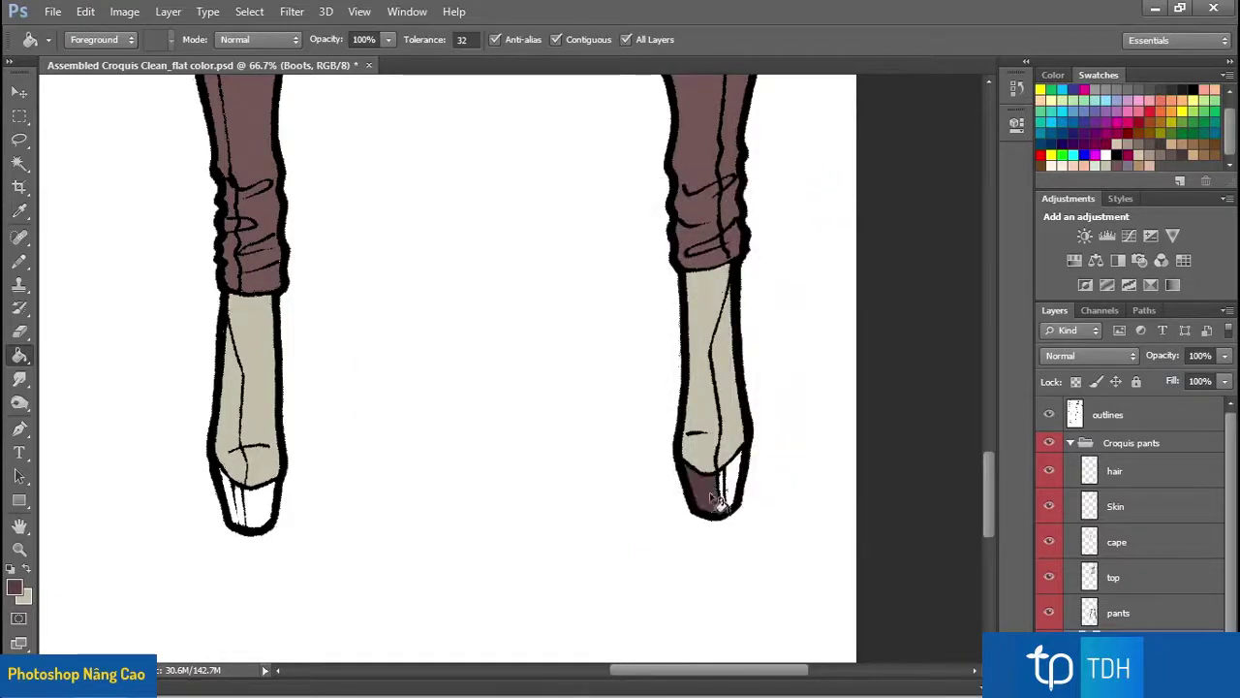
click(738, 486)
click(725, 487)
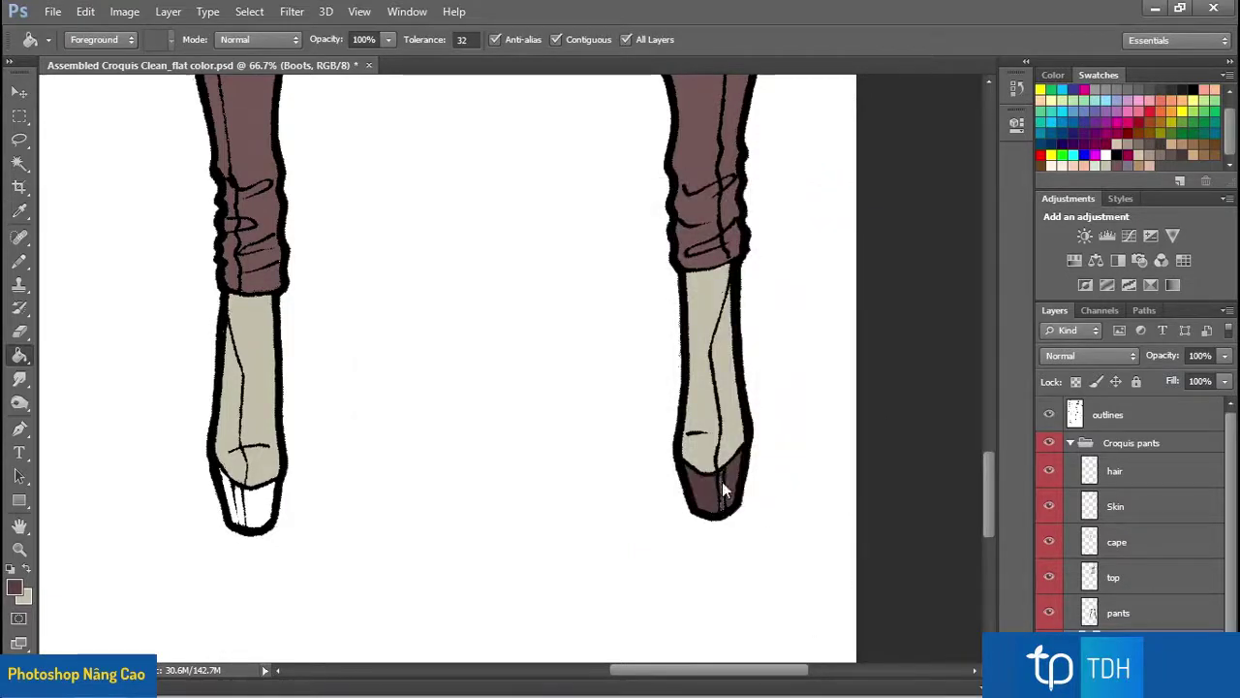
click(266, 512)
click(239, 502)
click(225, 485)
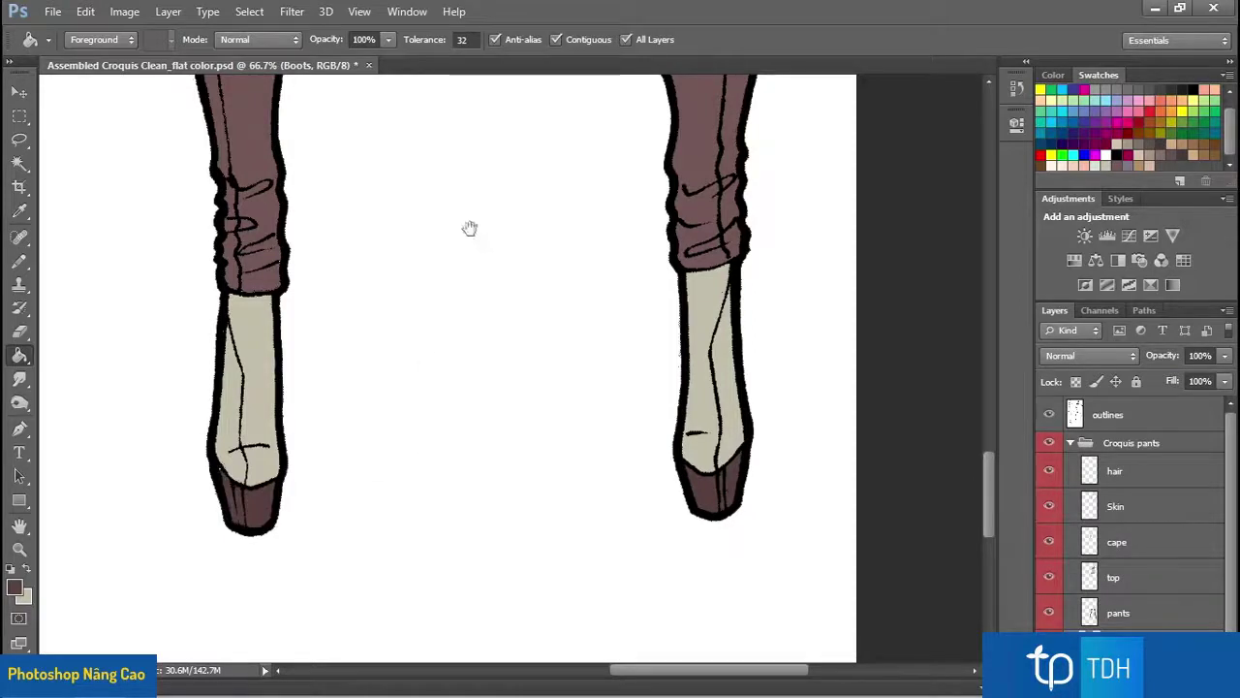
Step: Zoom out to 16.7% and review the flat colors on both full croquis figures
drag(470, 227, 535, 518)
click(19, 548)
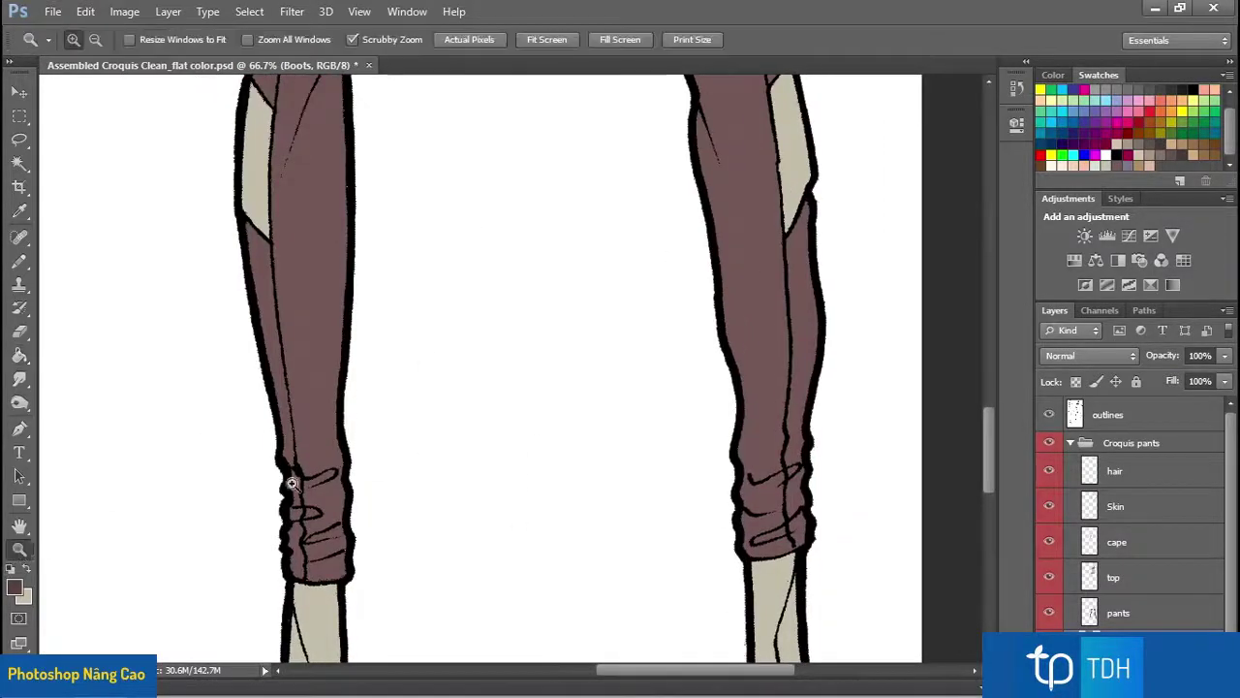
alt+click(628, 266)
alt+click(628, 268)
alt+click(628, 269)
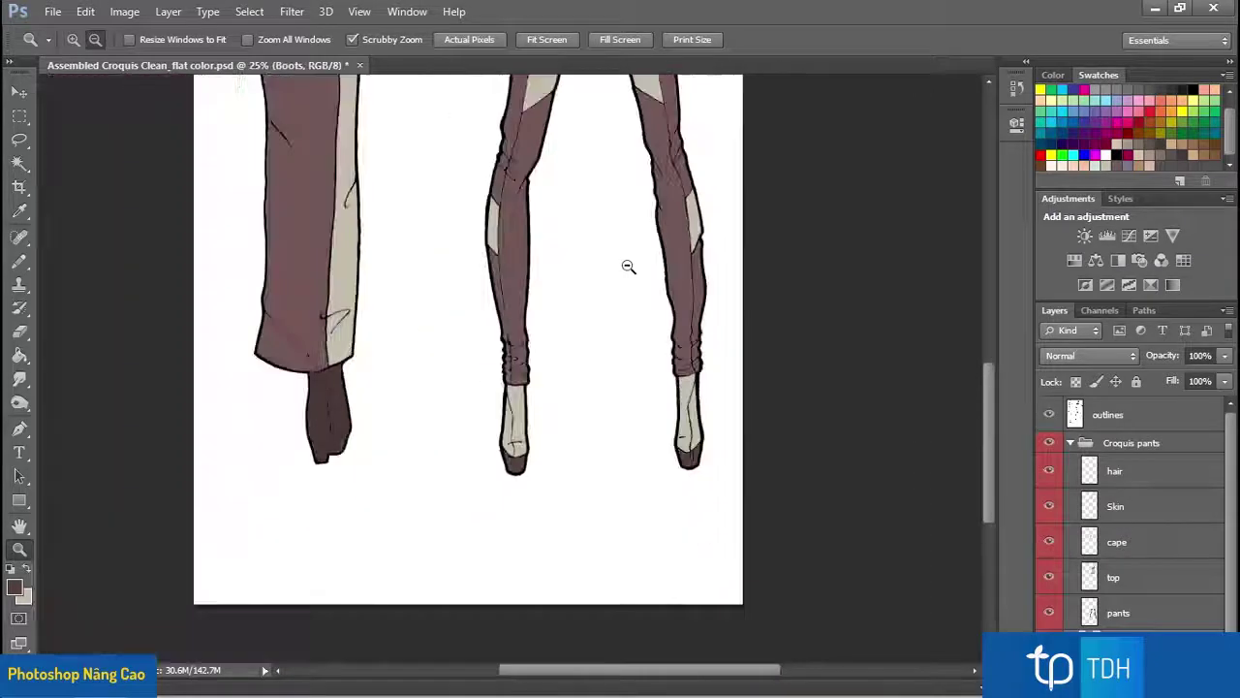
alt+click(635, 223)
drag(654, 257, 651, 457)
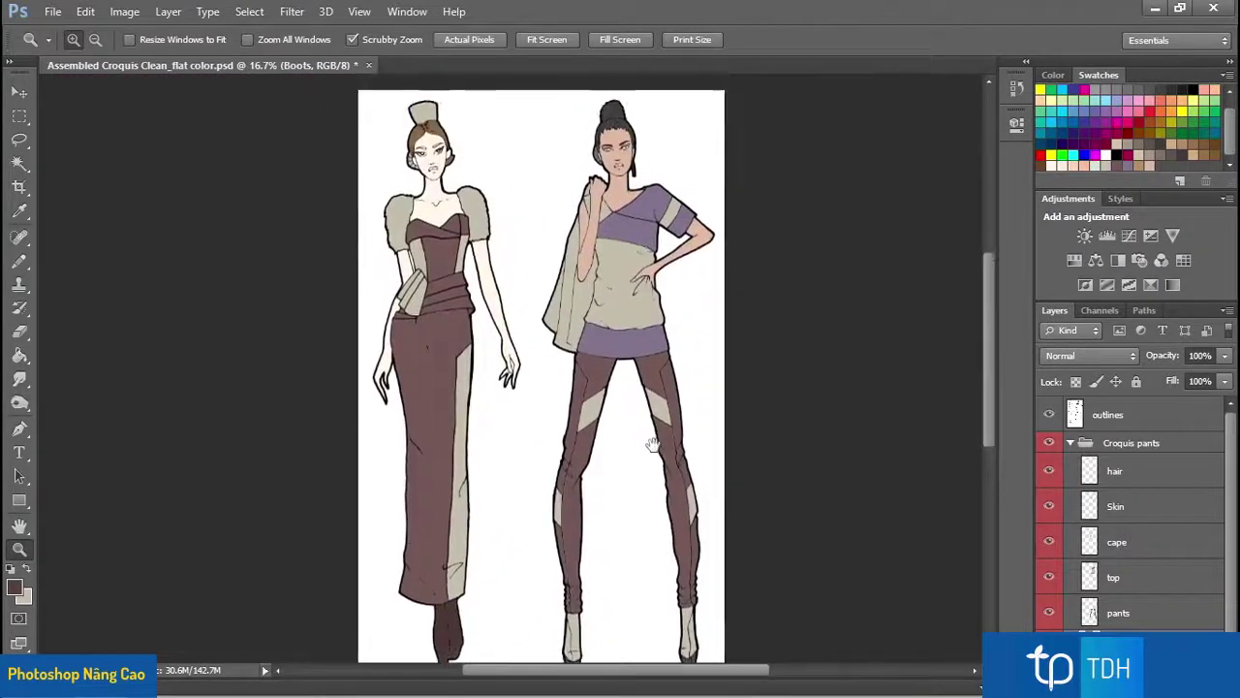